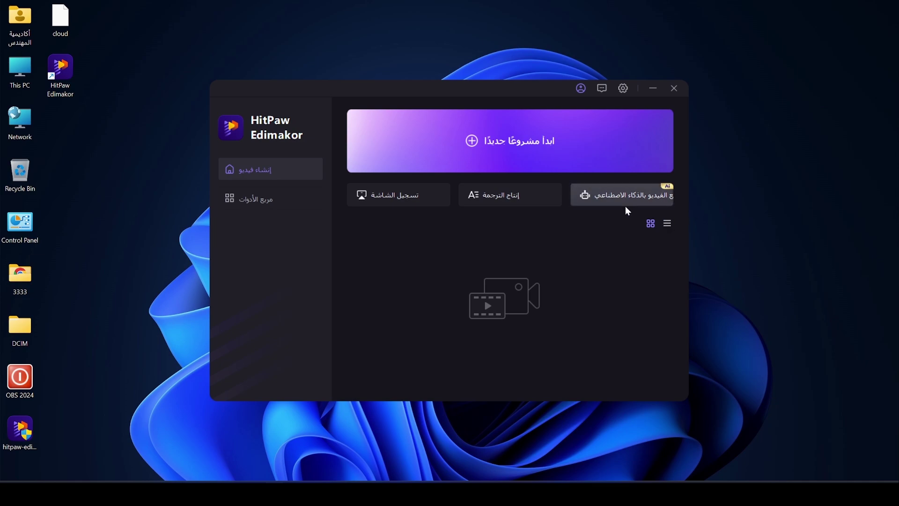
Step: Look through the toolbox and start a new video project from the home page
{"action": "left_click", "coordinate": [258, 201]}
{"action": "left_click", "coordinate": [422, 159]}
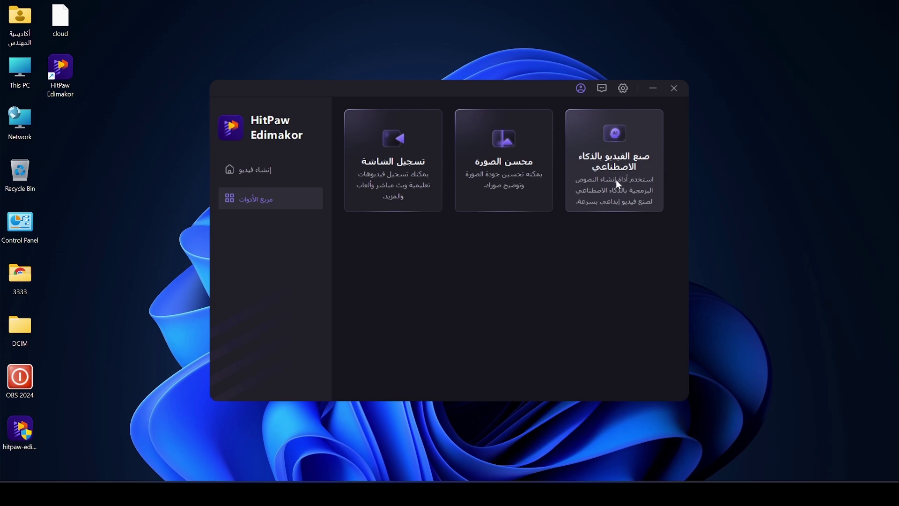
{"action": "left_click", "coordinate": [261, 175]}
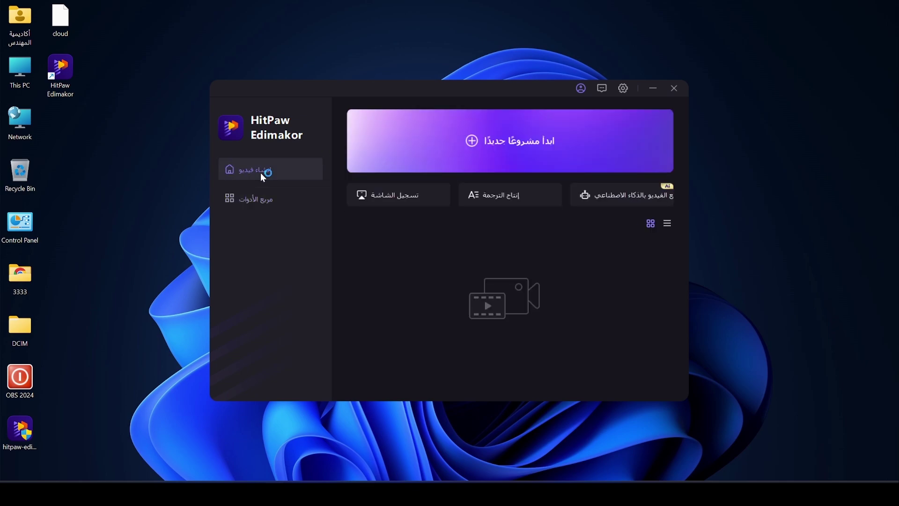
{"action": "left_click", "coordinate": [545, 156]}
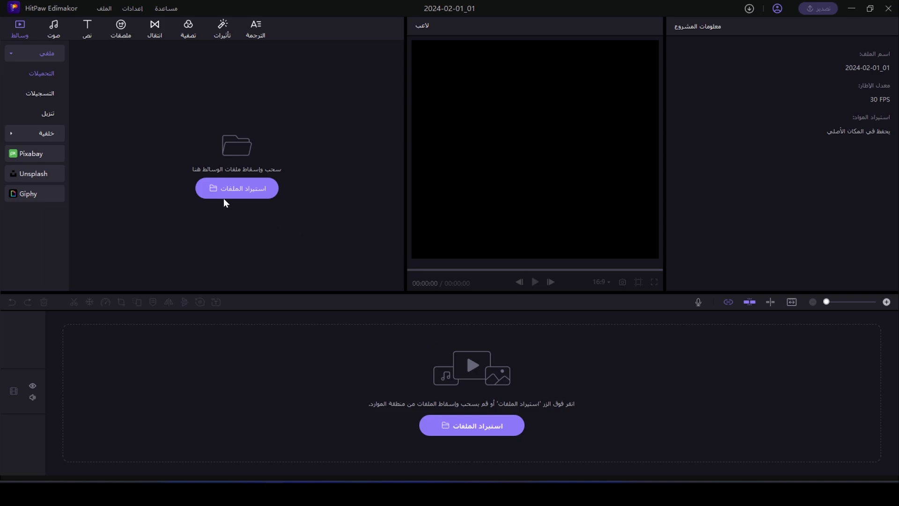
Step: Import the video مقدمة from the Desktop folder 3333 and place it at the start of the main video track
{"action": "left_click", "coordinate": [248, 189]}
{"action": "left_click", "coordinate": [34, 104]}
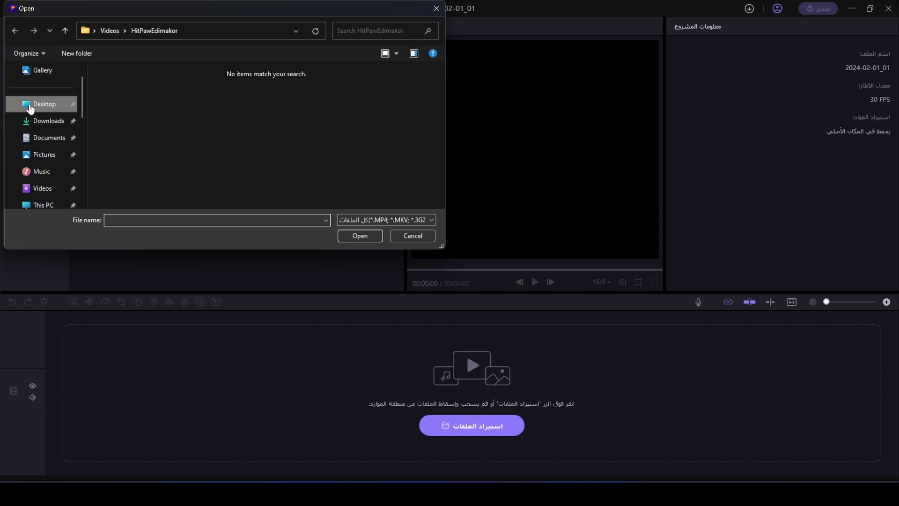
{"action": "double_click", "coordinate": [117, 96]}
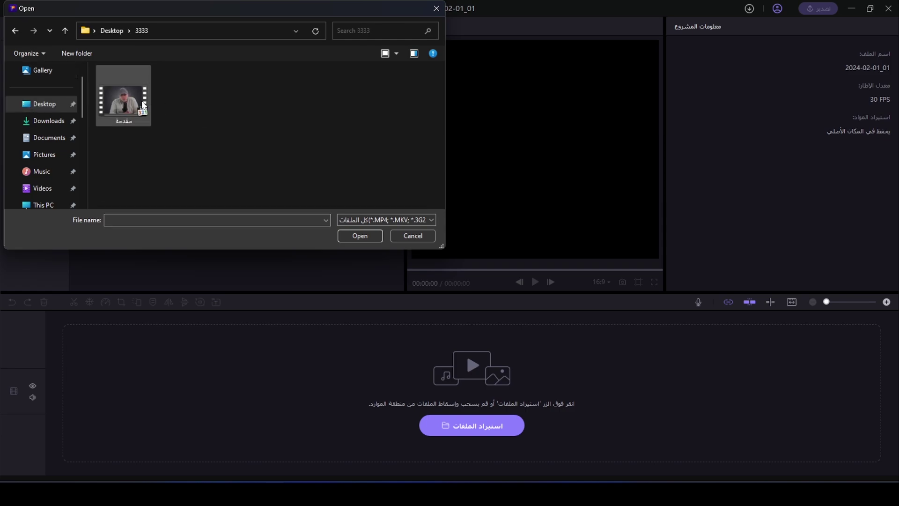
{"action": "double_click", "coordinate": [121, 95]}
{"action": "mouse_move", "coordinate": [105, 110]}
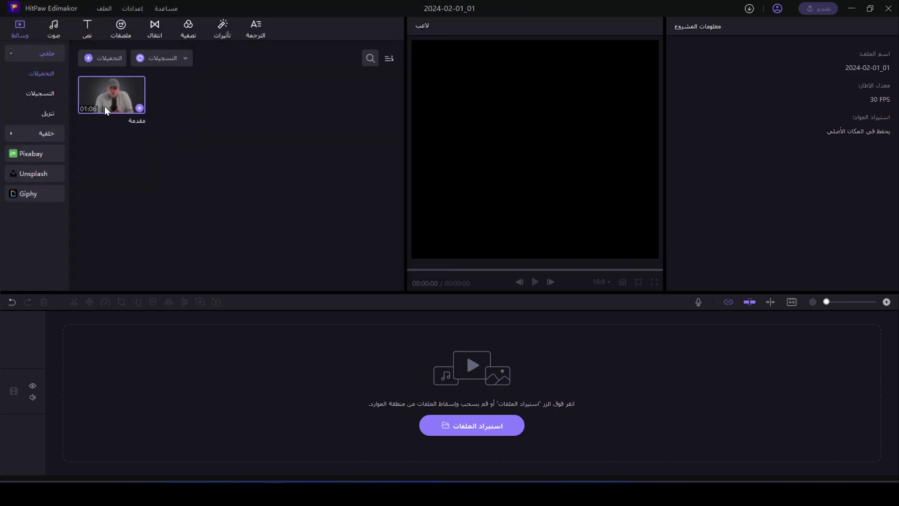
{"action": "left_click_drag", "start_coordinate": [114, 96], "coordinate": [65, 391]}
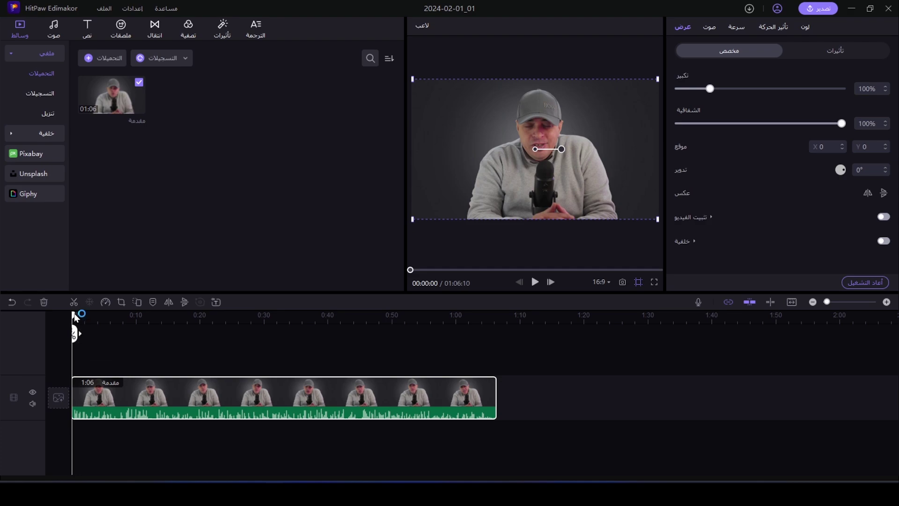
Step: Import logo 2023, فرشاة and مزيكا للمونتاج 1 from the Desktop folder DCIM into the media library
{"action": "left_click", "coordinate": [460, 317]}
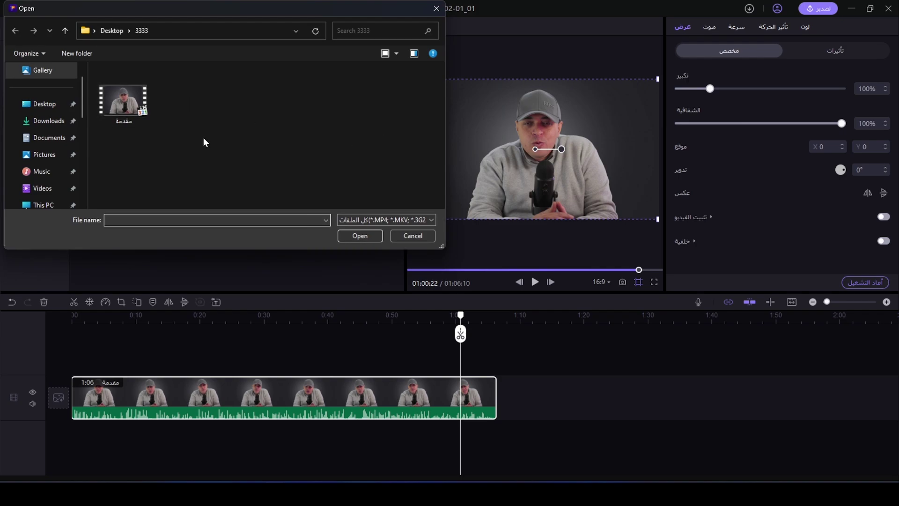
{"action": "left_click", "coordinate": [41, 104]}
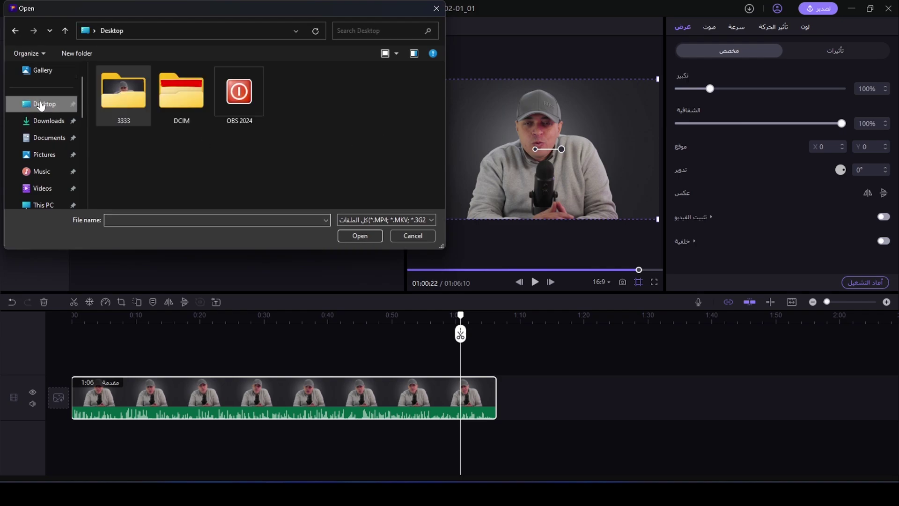
{"action": "double_click", "coordinate": [179, 91]}
{"action": "left_click", "coordinate": [142, 169]}
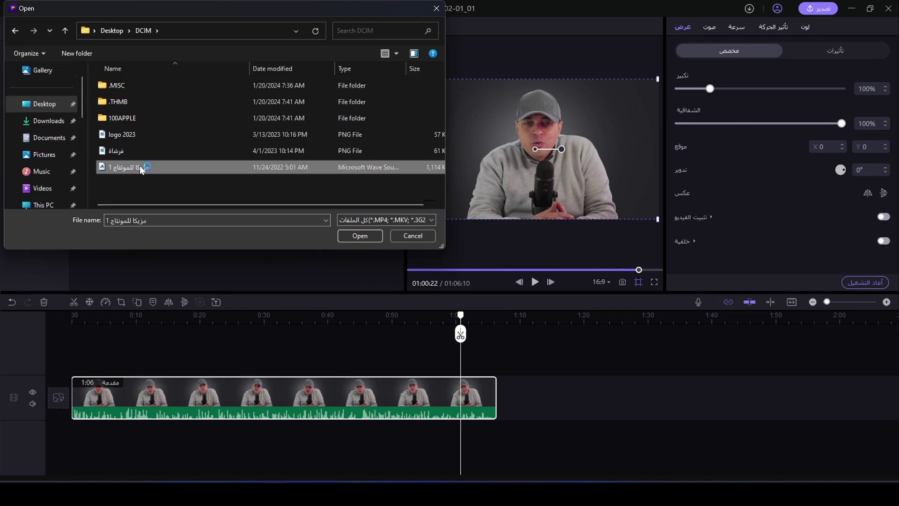
{"action": "left_click", "coordinate": [128, 150], "text": "ctrl"}
{"action": "left_click", "coordinate": [132, 134], "text": "ctrl"}
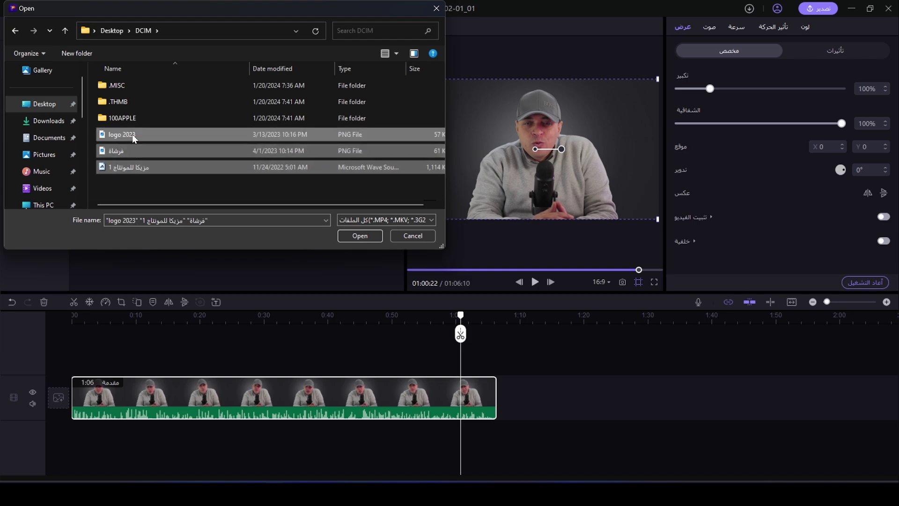
{"action": "left_click", "coordinate": [356, 235]}
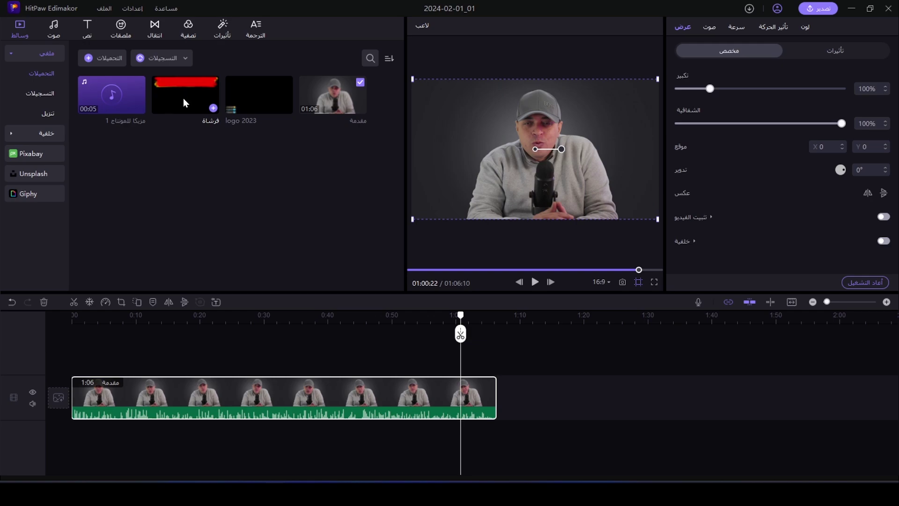
Step: Place the فرشاة and logo 2023 images on separate tracks above the video near 0:49, and the music at the start of the audio track
{"action": "left_click_drag", "start_coordinate": [183, 97], "coordinate": [383, 336]}
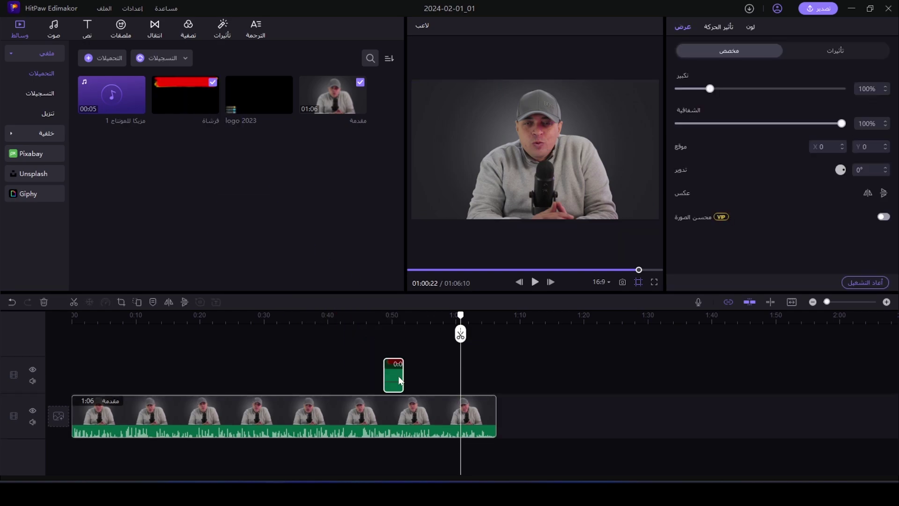
{"action": "left_click_drag", "start_coordinate": [241, 101], "coordinate": [382, 329]}
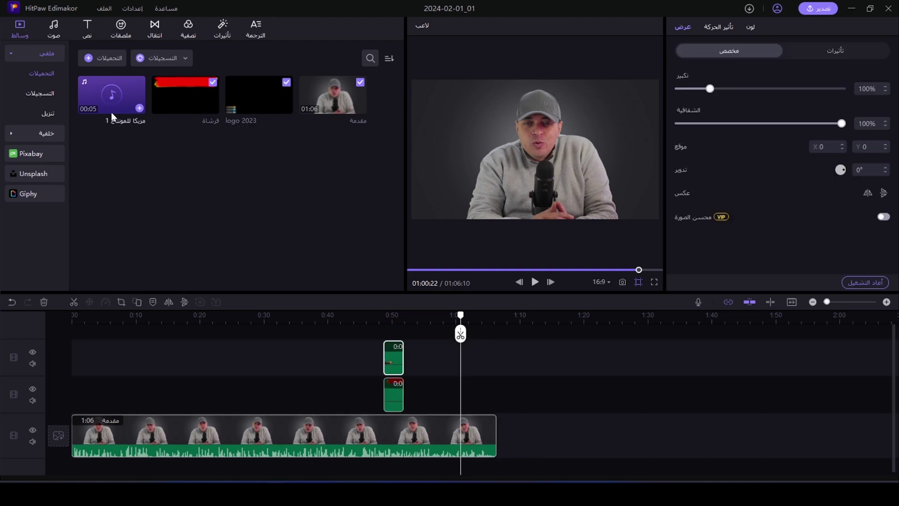
{"action": "left_click_drag", "start_coordinate": [114, 98], "coordinate": [73, 454]}
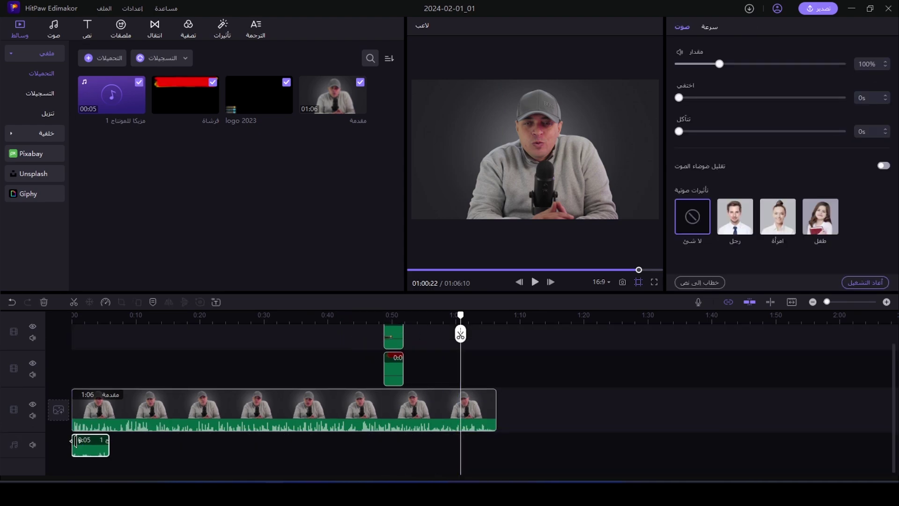
Step: Move both image clips to the start of the timeline and return the playhead to 00:00:00
{"action": "left_click_drag", "start_coordinate": [389, 391], "coordinate": [71, 381]}
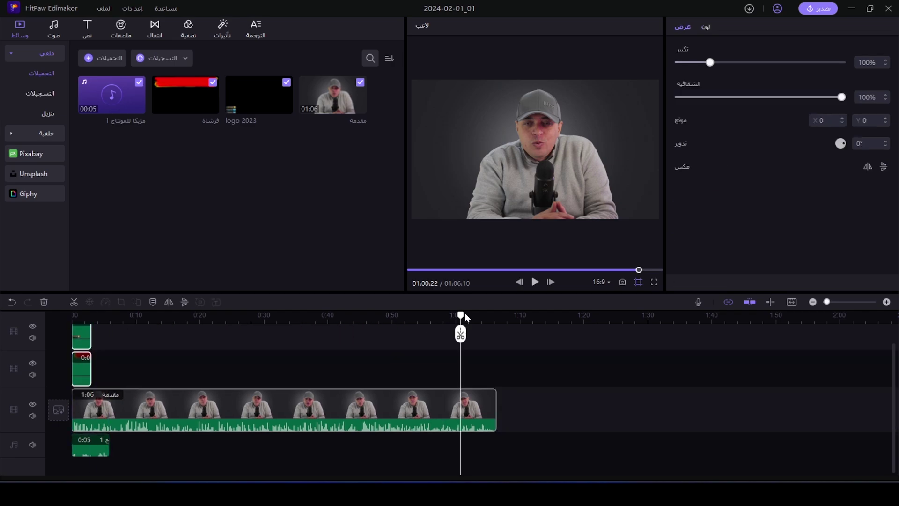
{"action": "left_click_drag", "start_coordinate": [464, 316], "coordinate": [13, 349]}
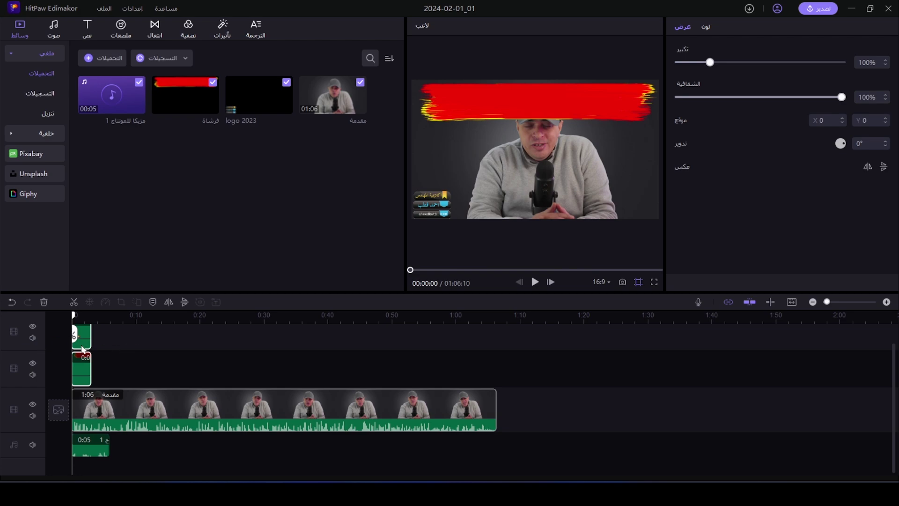
{"action": "left_click", "coordinate": [74, 315]}
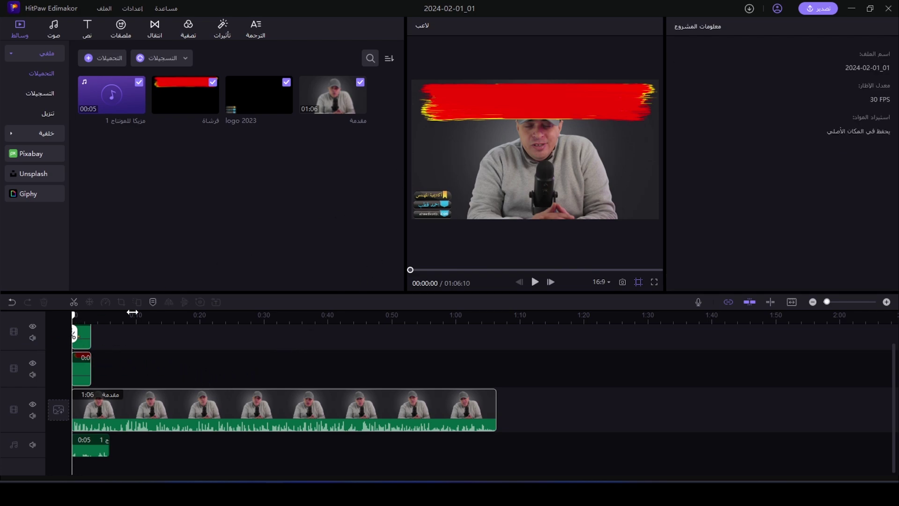
Step: Move the red brush graphic to the bottom of the frame at X -2, Y -779, and shift the logo horizontally to X -2
{"action": "left_click", "coordinate": [88, 369]}
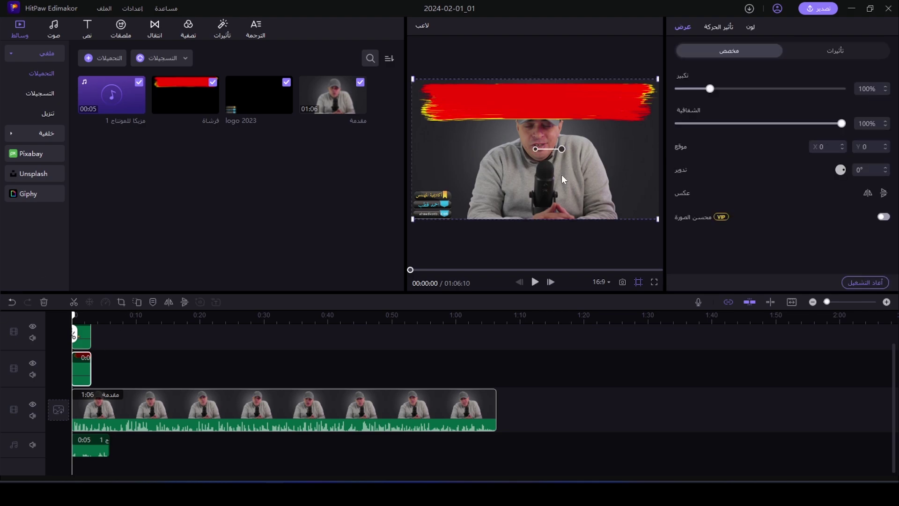
{"action": "left_click_drag", "start_coordinate": [541, 105], "coordinate": [545, 204]}
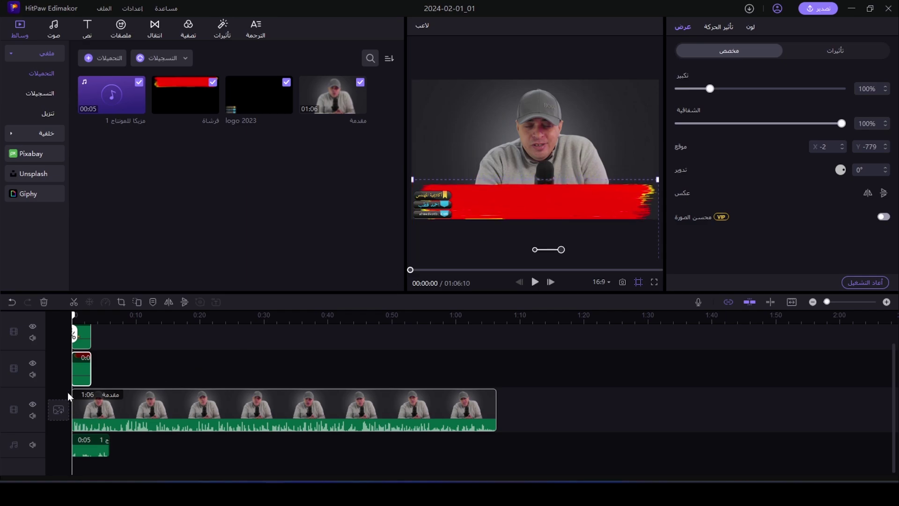
{"action": "left_click", "coordinate": [85, 339]}
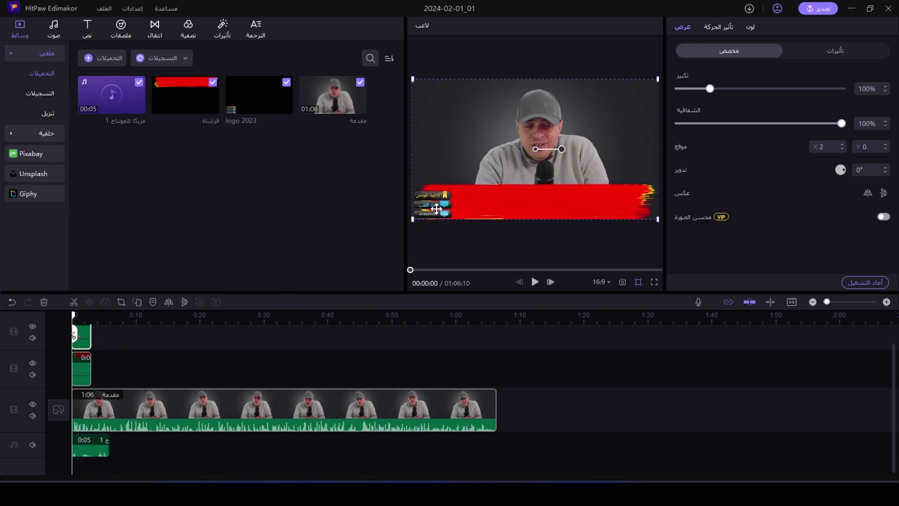
{"action": "mouse_move", "coordinate": [436, 209]}
{"action": "left_mouse_down"}
{"action": "mouse_move", "coordinate": [436, 106]}
{"action": "mouse_move", "coordinate": [451, 143]}
{"action": "mouse_move", "coordinate": [453, 209]}
{"action": "left_mouse_up"}
Step: Move the red brush clip to the track above the logo clip, and bring the logo clip back on top
{"action": "left_click_drag", "start_coordinate": [87, 369], "coordinate": [82, 333]}
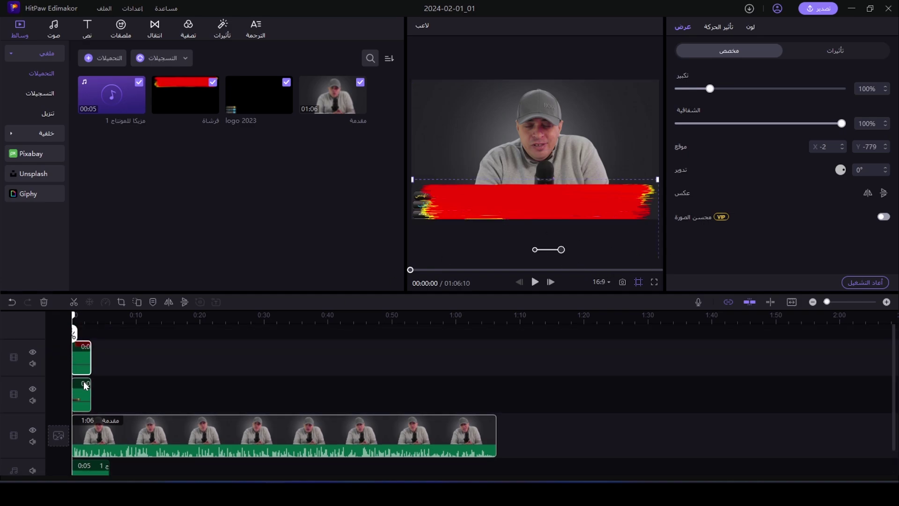
{"action": "left_click_drag", "start_coordinate": [84, 383], "coordinate": [94, 338]}
{"action": "left_click", "coordinate": [87, 392]}
{"action": "left_click_drag", "start_coordinate": [86, 392], "coordinate": [85, 358]}
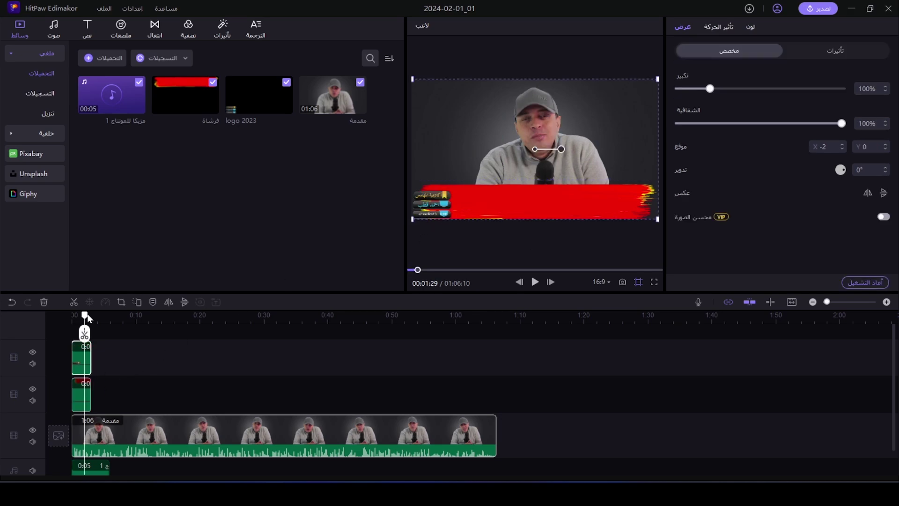
Step: Set the main video clip's scale to 110% and its opacity to 93%, previewing it at 00:20:17
{"action": "left_click_drag", "start_coordinate": [84, 323], "coordinate": [171, 323]}
{"action": "left_click_drag", "start_coordinate": [252, 346], "coordinate": [203, 377]}
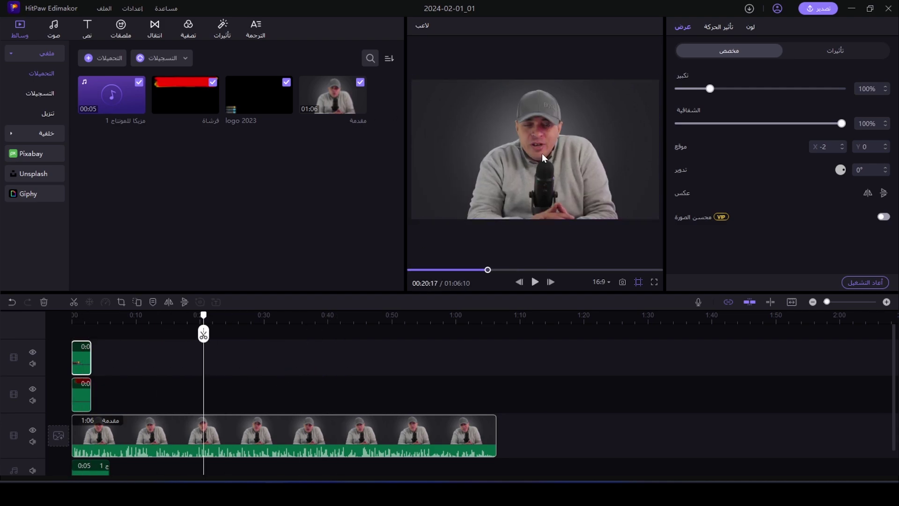
{"action": "left_click", "coordinate": [378, 440]}
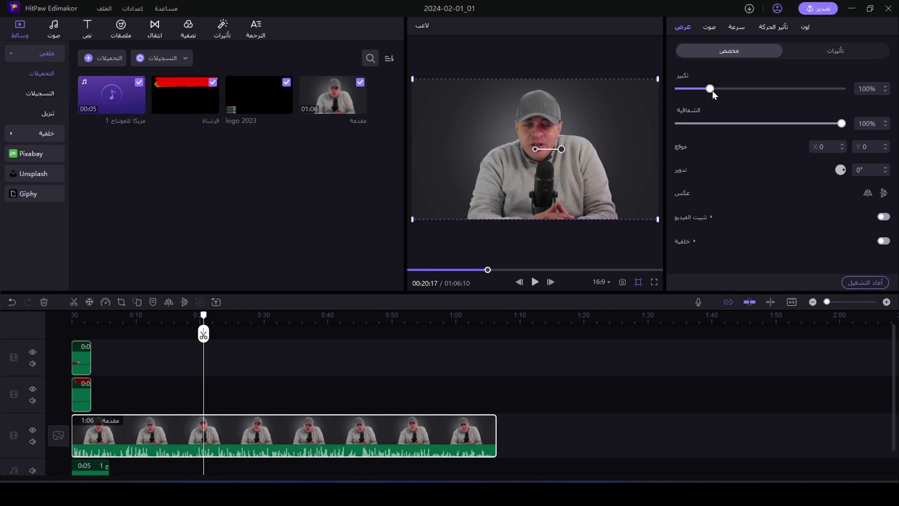
{"action": "mouse_move", "coordinate": [712, 91]}
{"action": "left_mouse_down"}
{"action": "mouse_move", "coordinate": [763, 96]}
{"action": "mouse_move", "coordinate": [708, 95]}
{"action": "mouse_move", "coordinate": [718, 102]}
{"action": "left_mouse_up"}
{"action": "left_click", "coordinate": [885, 92]}
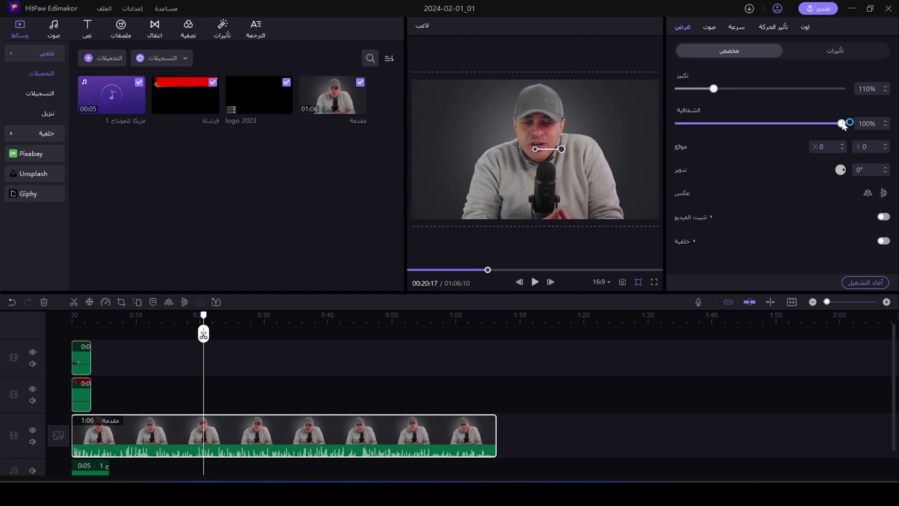
{"action": "left_click_drag", "start_coordinate": [841, 123], "coordinate": [827, 135]}
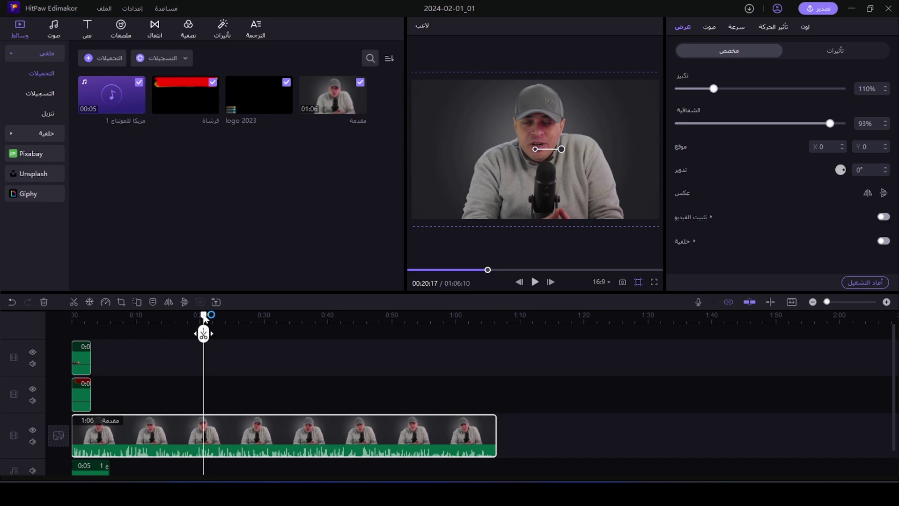
Step: Split the main video at 00:12:13 and 00:15:14 and delete the segment between the cuts
{"action": "left_click_drag", "start_coordinate": [204, 330], "coordinate": [150, 341]}
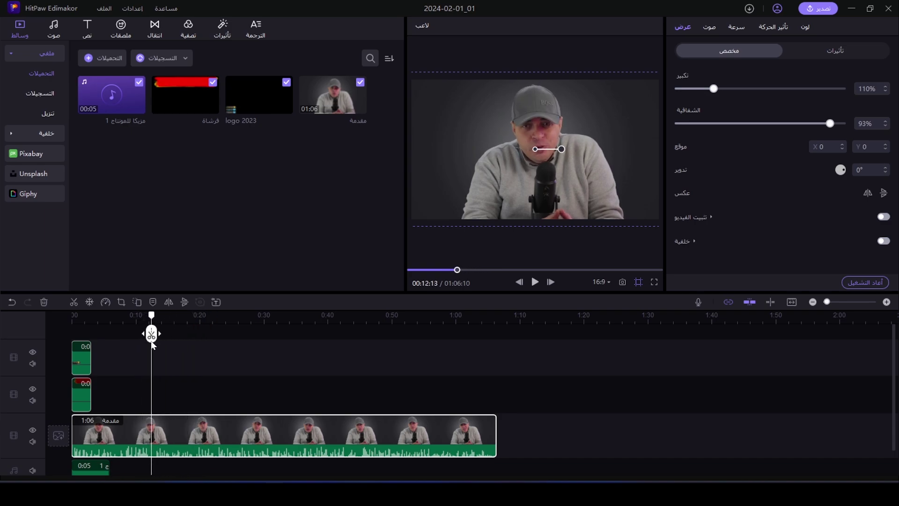
{"action": "left_click", "coordinate": [76, 302]}
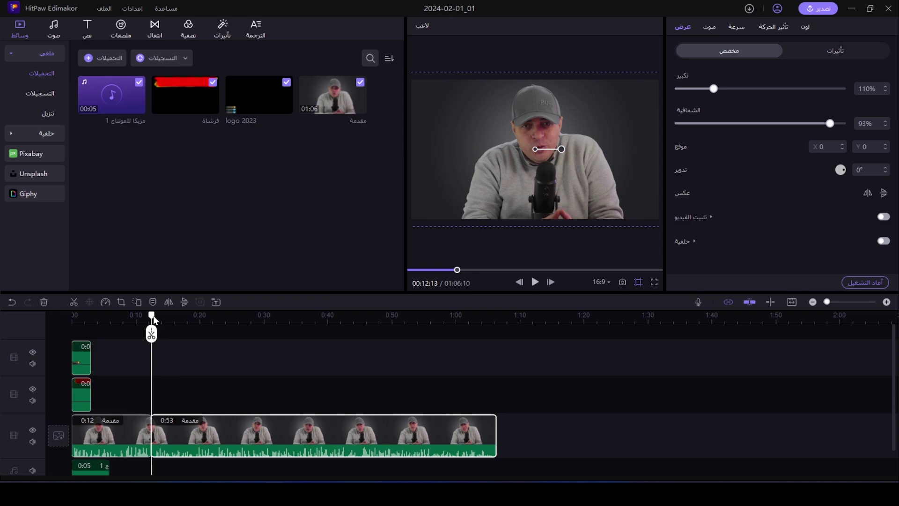
{"action": "left_click_drag", "start_coordinate": [152, 328], "coordinate": [171, 322]}
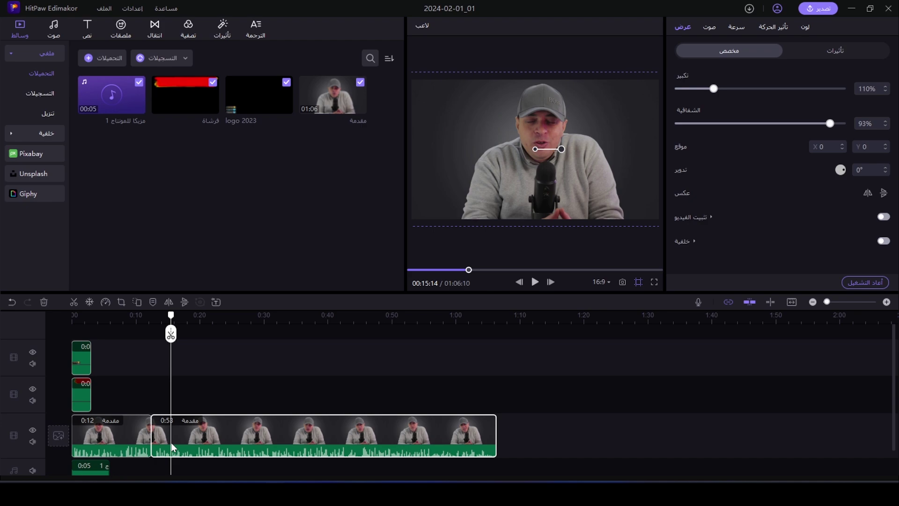
{"action": "left_click", "coordinate": [77, 302]}
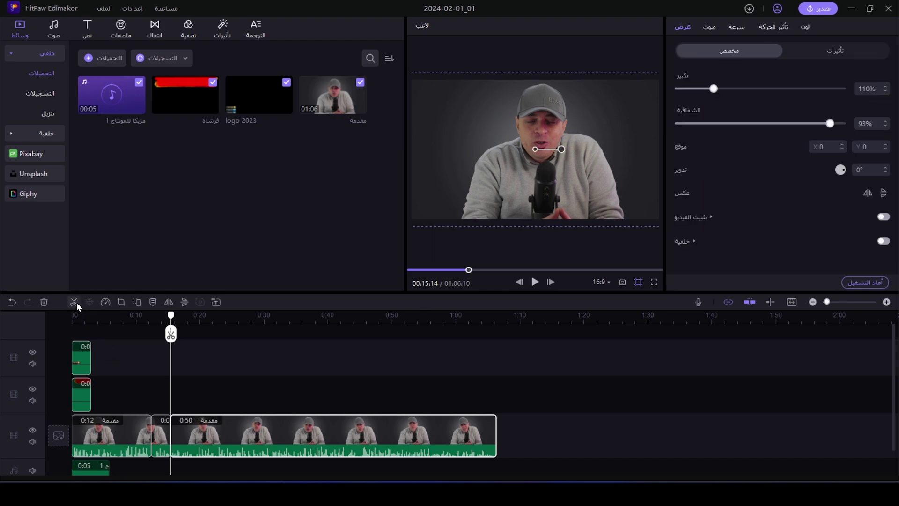
{"action": "left_click", "coordinate": [160, 444]}
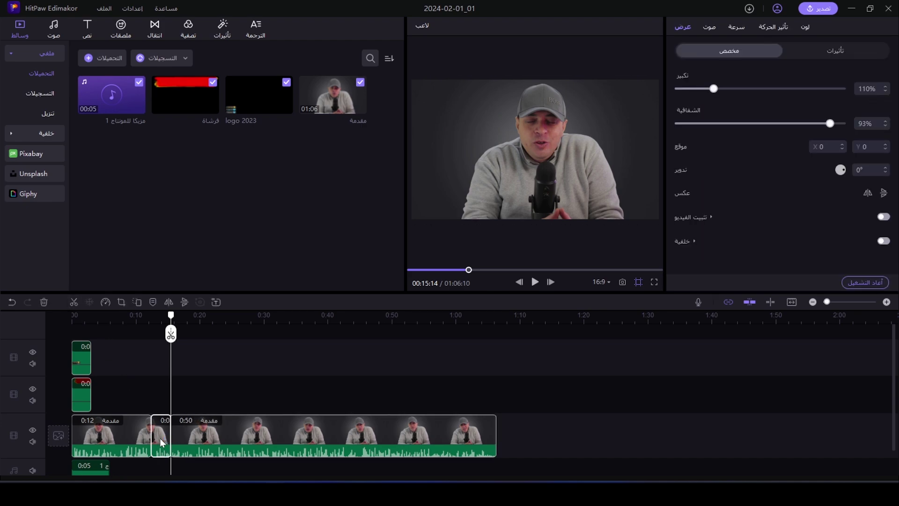
{"action": "mouse_move", "coordinate": [160, 437]}
{"action": "left_mouse_down"}
{"action": "mouse_move", "coordinate": [165, 406]}
{"action": "mouse_move", "coordinate": [162, 446]}
{"action": "mouse_move", "coordinate": [163, 439]}
{"action": "left_mouse_up"}
{"action": "key", "text": "Delete"}
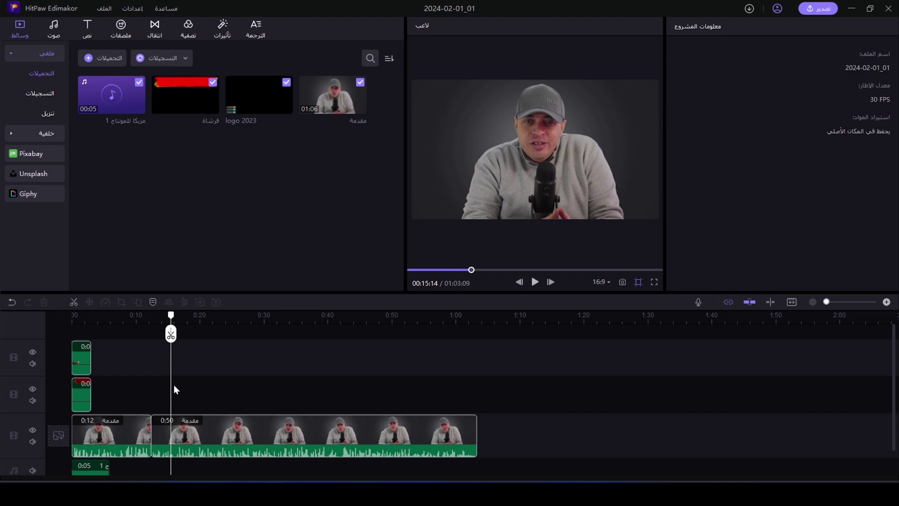
Step: Undo the segment deletion and both splits of the main video clip
{"action": "left_click", "coordinate": [12, 303]}
{"action": "left_click", "coordinate": [12, 303]}
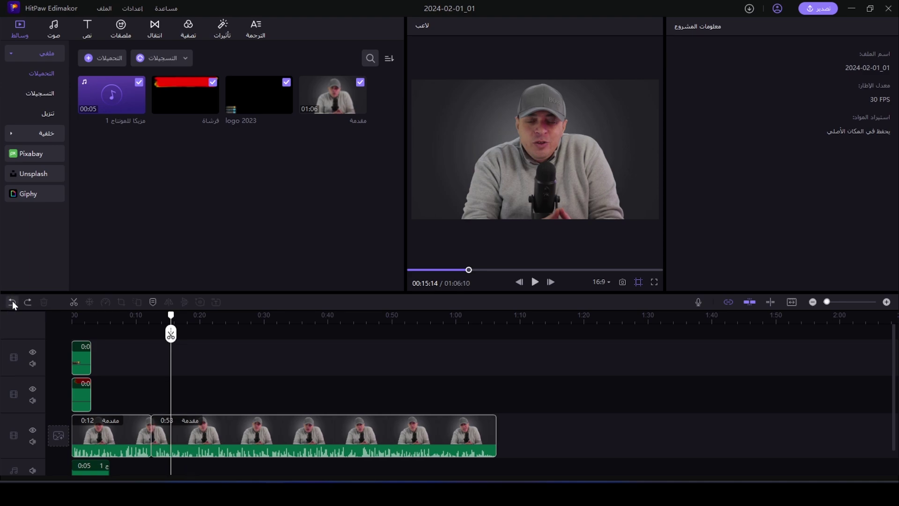
{"action": "left_click", "coordinate": [12, 303]}
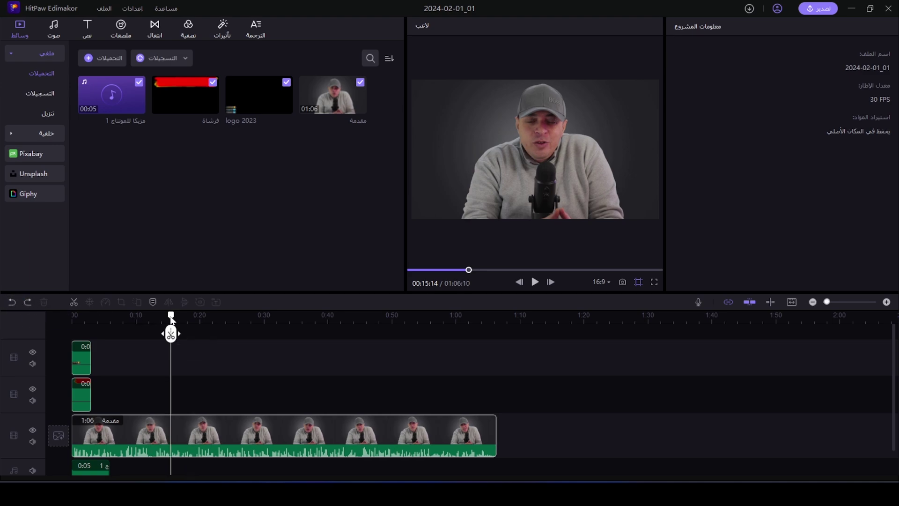
Step: At 00:01:24, hide the logo, brush and main video tracks one by one and show them all again
{"action": "left_click_drag", "start_coordinate": [171, 320], "coordinate": [225, 333]}
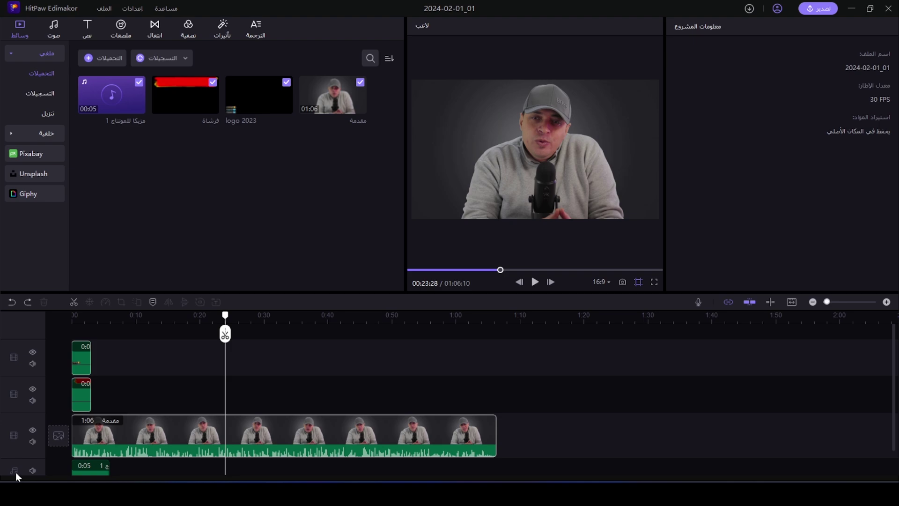
{"action": "left_click", "coordinate": [80, 468]}
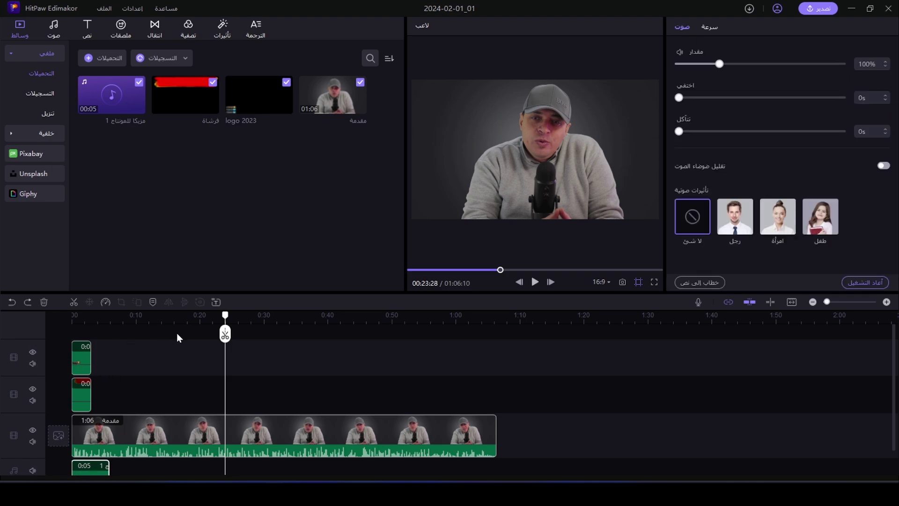
{"action": "left_click_drag", "start_coordinate": [225, 328], "coordinate": [84, 338]}
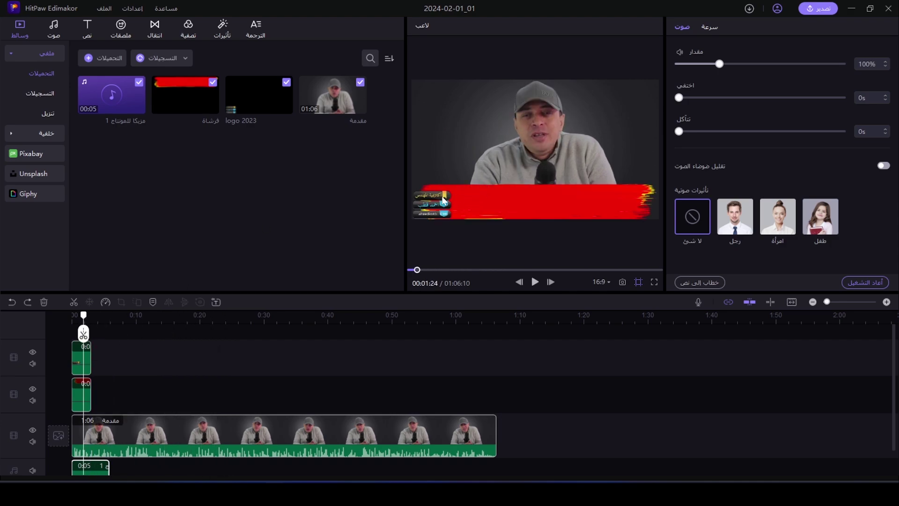
{"action": "left_click", "coordinate": [33, 352]}
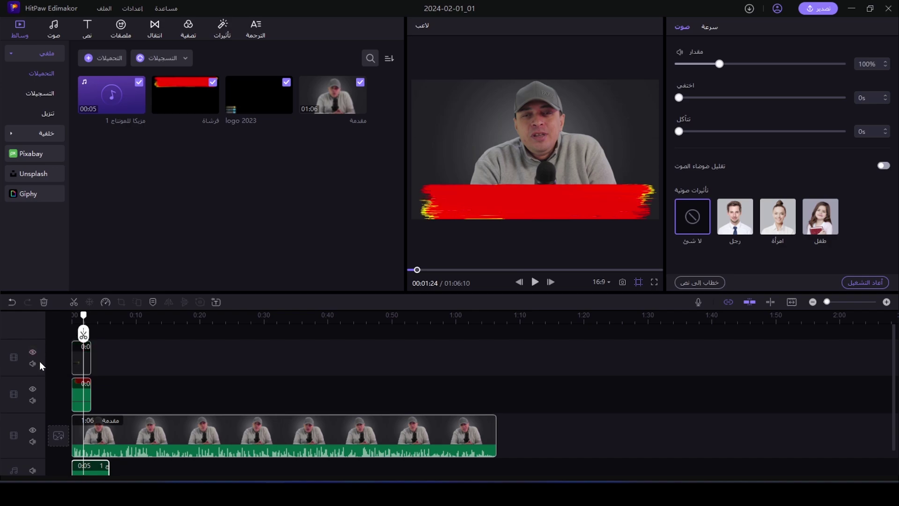
{"action": "left_click", "coordinate": [32, 389]}
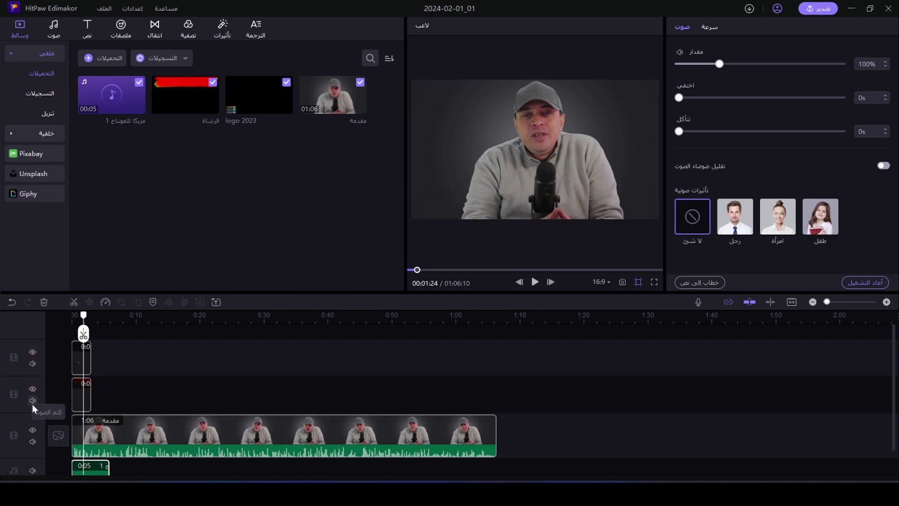
{"action": "left_click", "coordinate": [32, 429]}
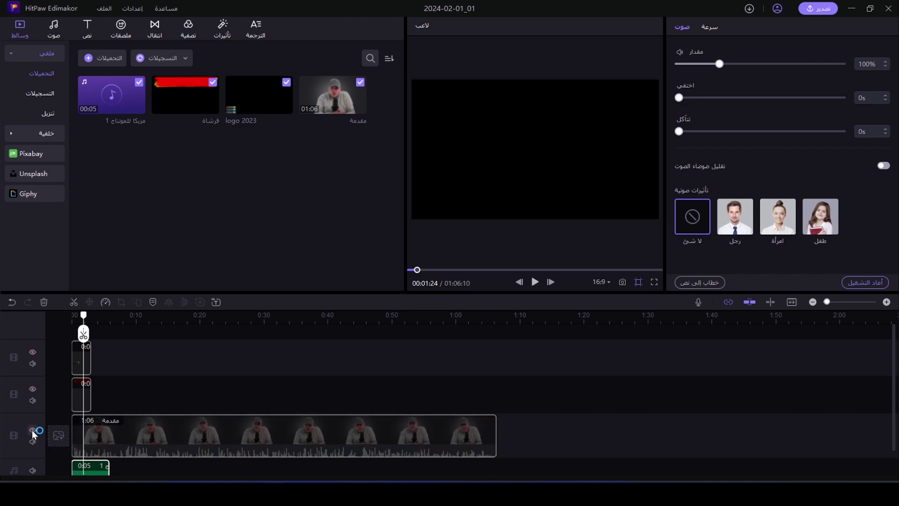
{"action": "left_click", "coordinate": [32, 389]}
{"action": "left_click", "coordinate": [32, 353]}
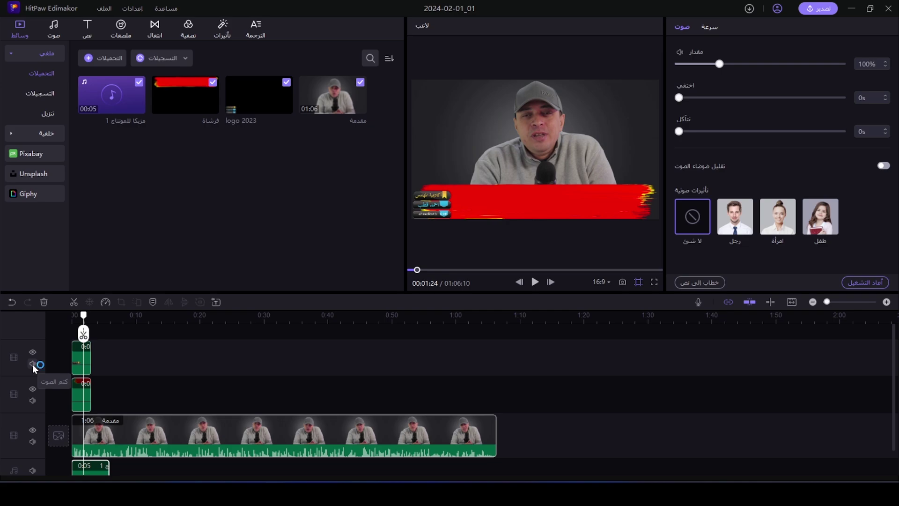
Step: Mute the logo, brush and main video tracks, hide the brush track, and restore their sound and visibility
{"action": "left_click", "coordinate": [34, 390]}
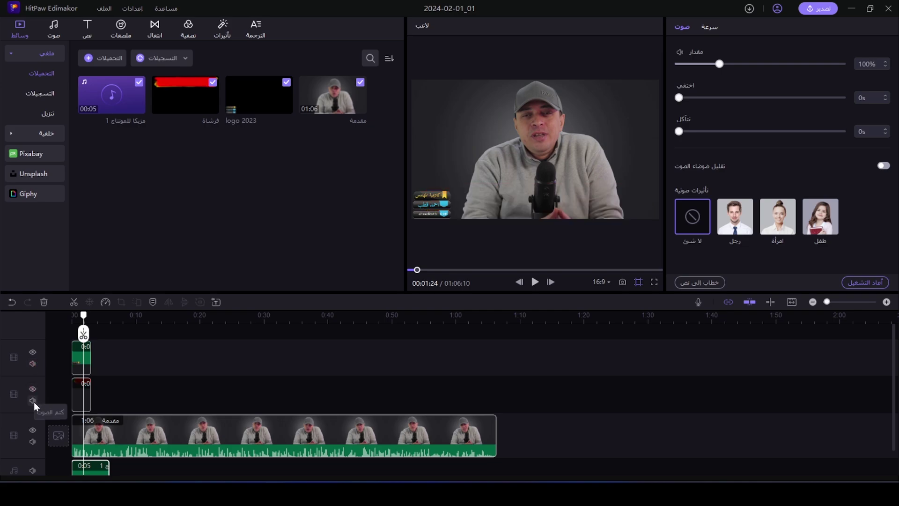
{"action": "left_click", "coordinate": [34, 443]}
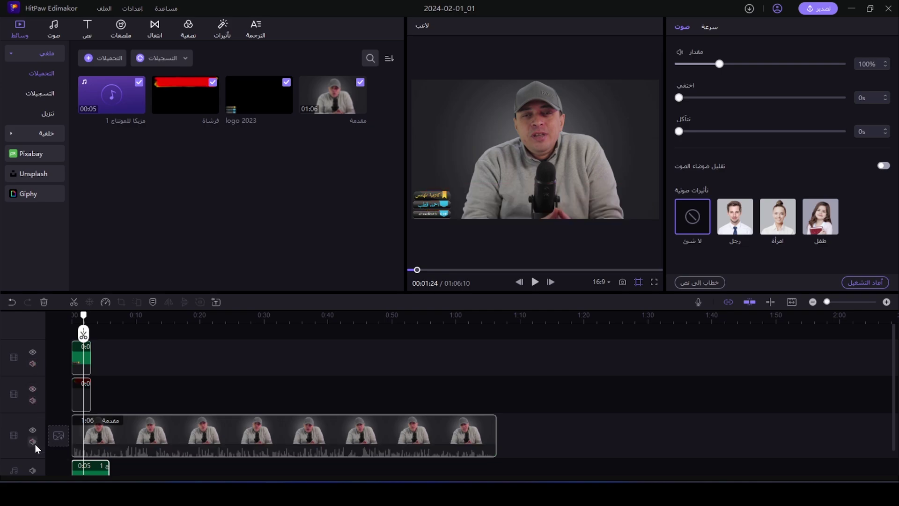
{"action": "left_click", "coordinate": [35, 443]}
{"action": "left_click", "coordinate": [32, 388]}
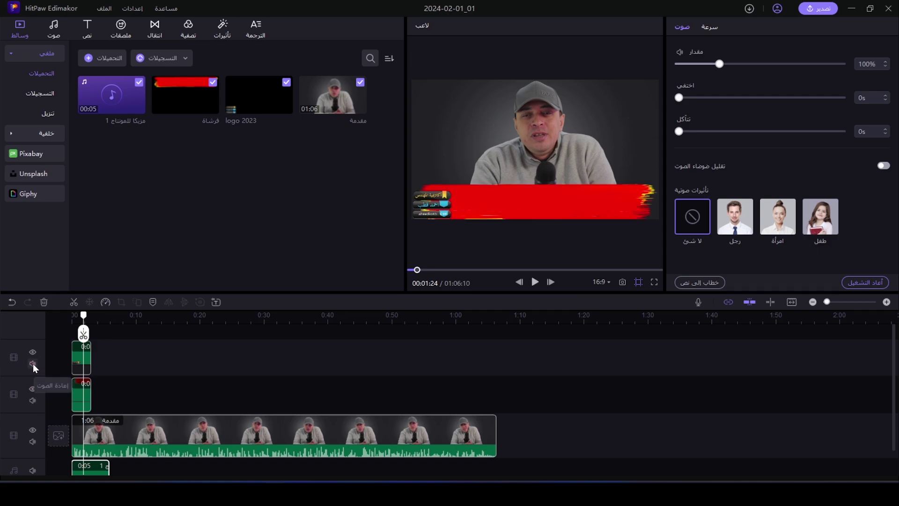
Step: Delete the red brush clip from the timeline, undo the deletion, and reselect the clip
{"action": "left_click", "coordinate": [134, 390]}
{"action": "left_click", "coordinate": [73, 397]}
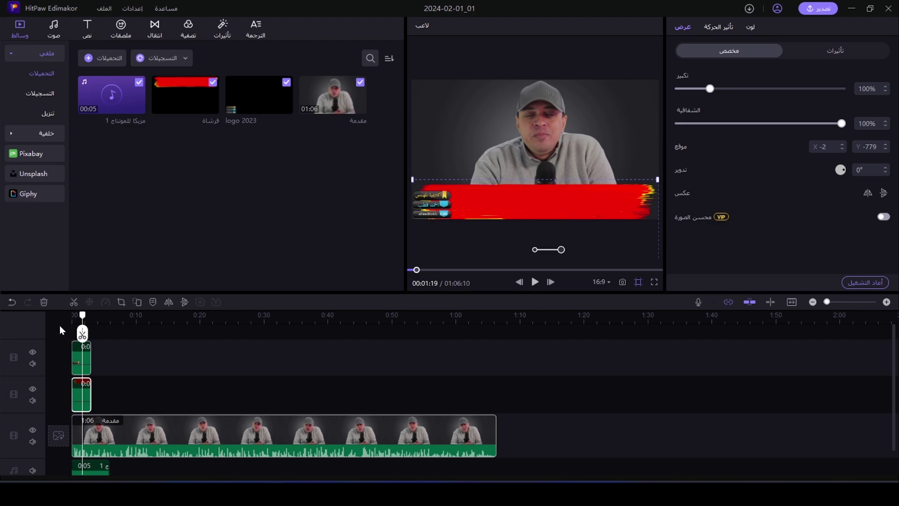
{"action": "left_click", "coordinate": [45, 303]}
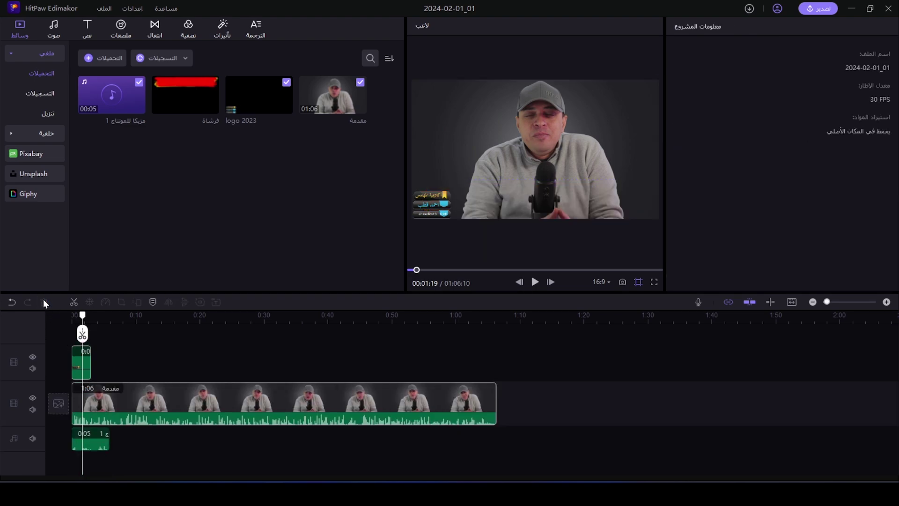
{"action": "left_click", "coordinate": [11, 303]}
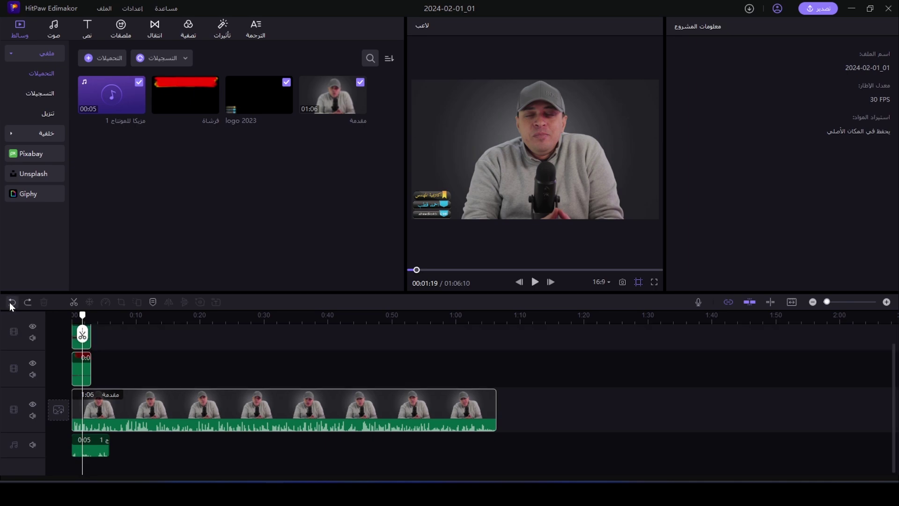
{"action": "left_click", "coordinate": [83, 371]}
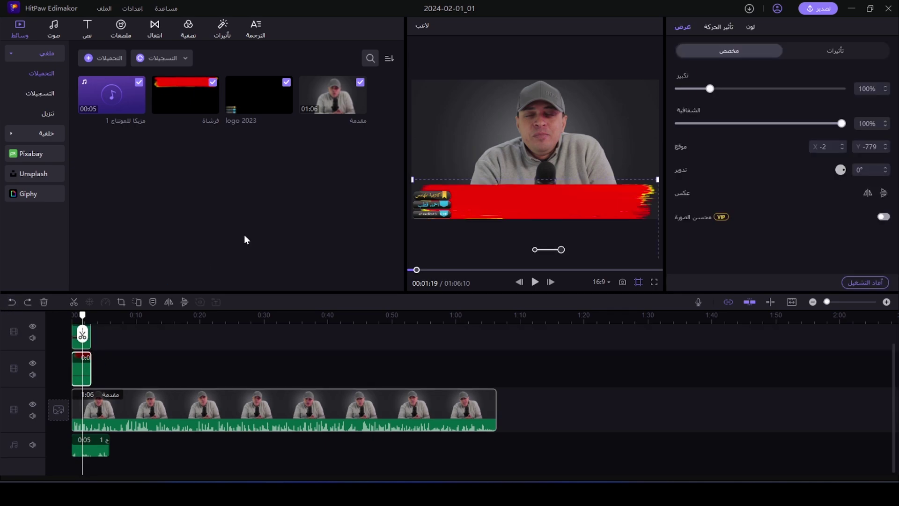
Step: Replace the five-second music clip with the 00:50 library track السحر القوطي at the start of the audio track
{"action": "left_click", "coordinate": [54, 27]}
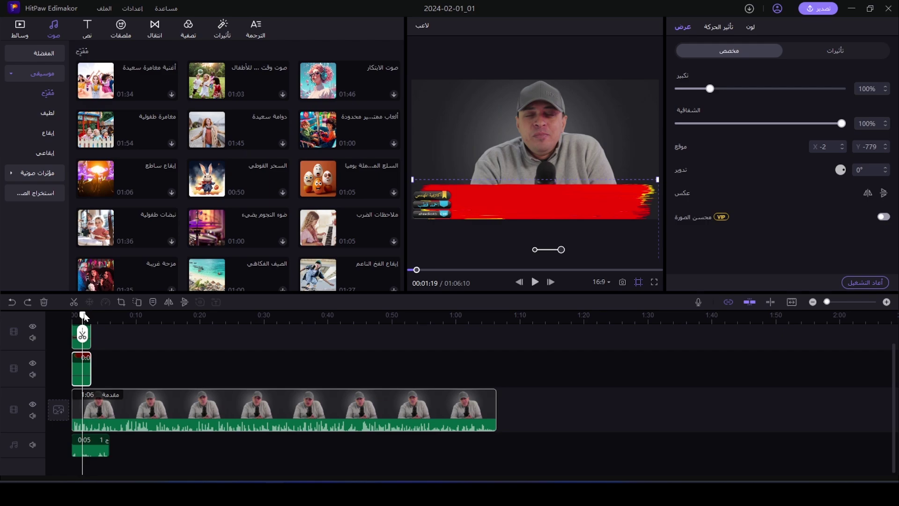
{"action": "left_click", "coordinate": [535, 281]}
{"action": "left_click", "coordinate": [146, 426]}
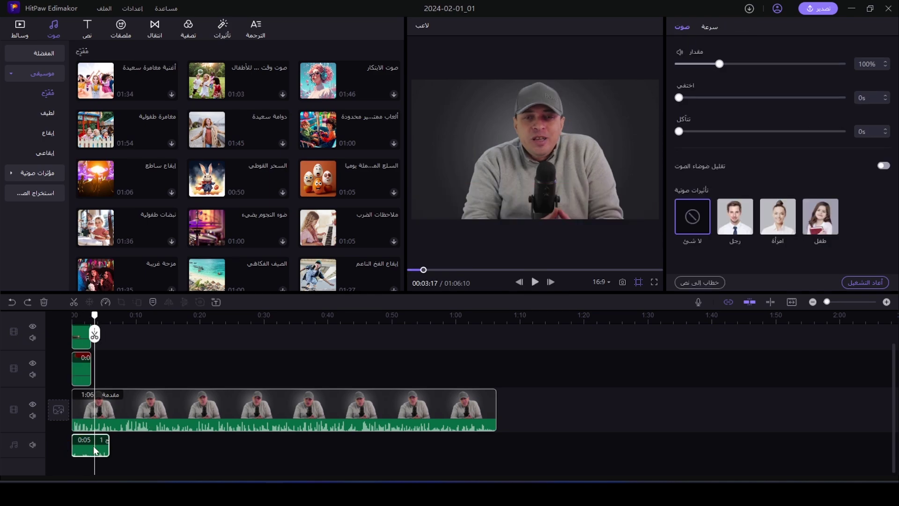
{"action": "key", "text": "Delete"}
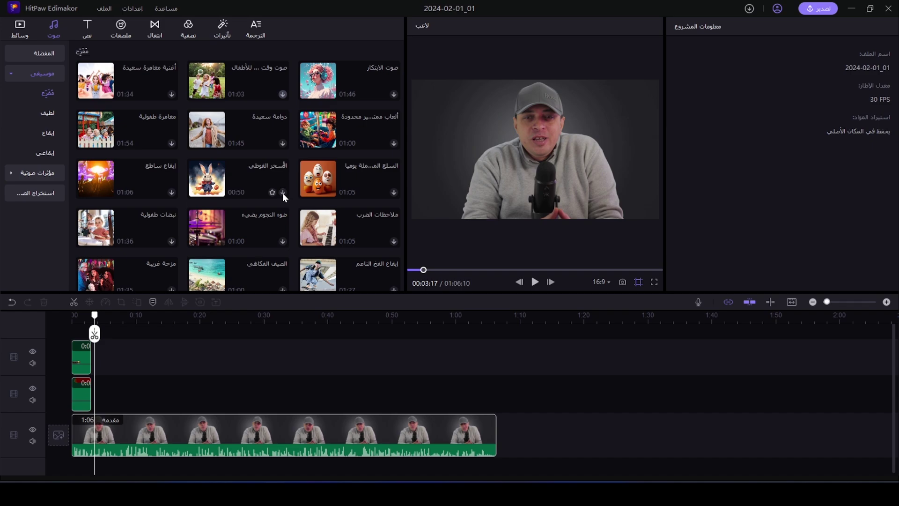
{"action": "left_click_drag", "start_coordinate": [248, 181], "coordinate": [117, 456]}
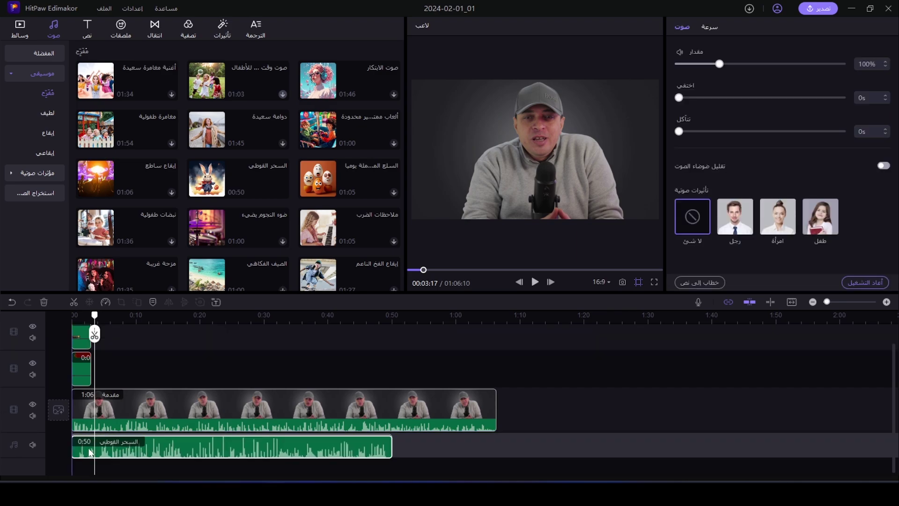
Step: Lower the new music clip's volume to 9% and play the mix with the main video
{"action": "left_click", "coordinate": [96, 314]}
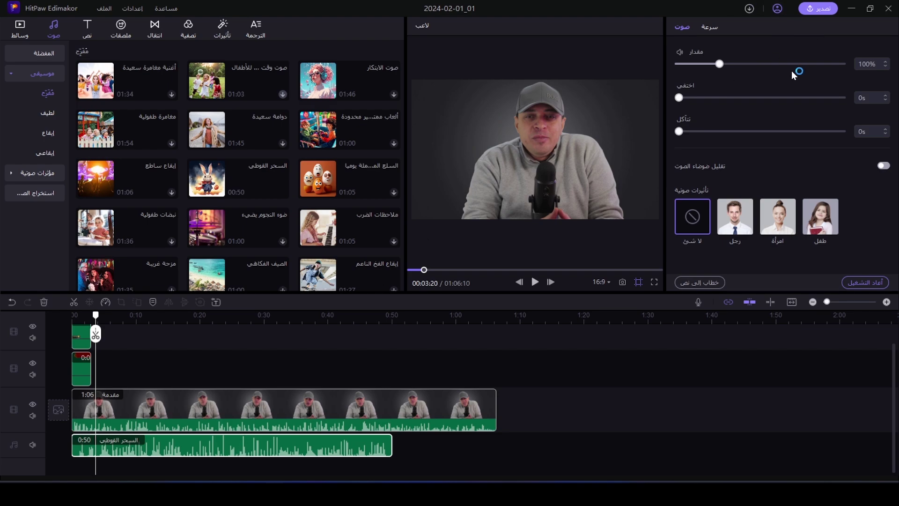
{"action": "left_click_drag", "start_coordinate": [722, 63], "coordinate": [684, 69]}
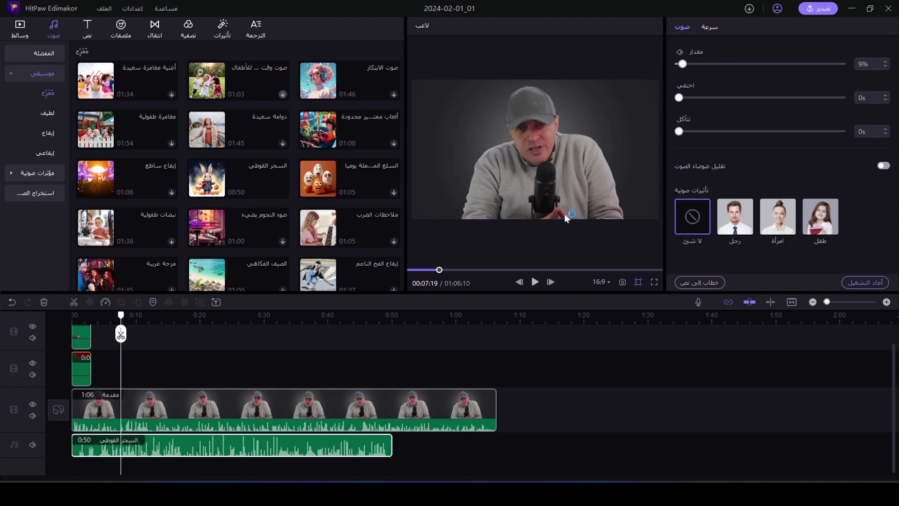
{"action": "left_click", "coordinate": [535, 282]}
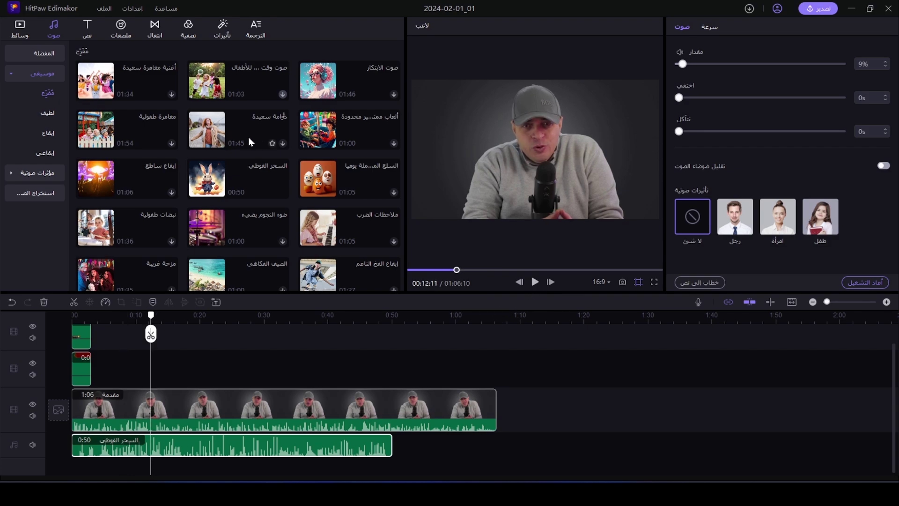
Step: Browse the music and sound effects, place the هطول المطر effect after the music clip, and delete it again
{"action": "scroll", "coordinate": [268, 174], "scroll_direction": "down", "scroll_amount": 10}
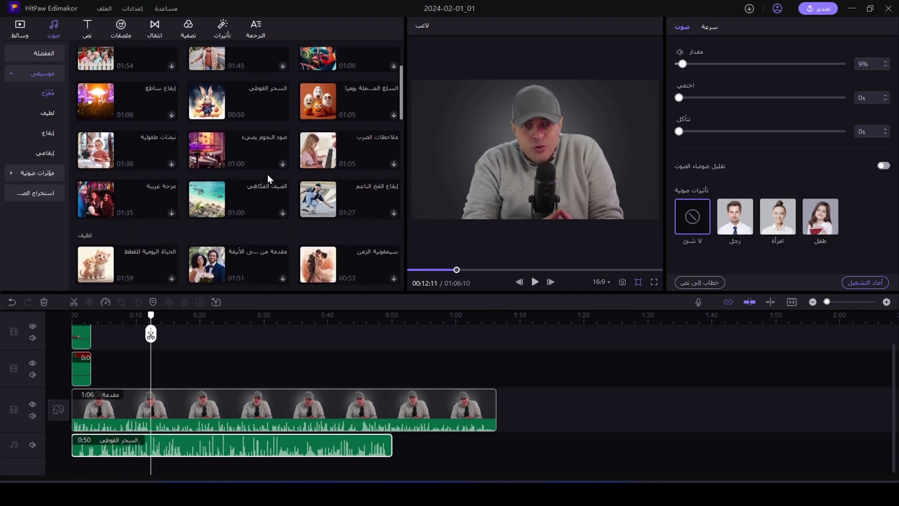
{"action": "scroll", "coordinate": [274, 158], "scroll_direction": "down", "scroll_amount": 10}
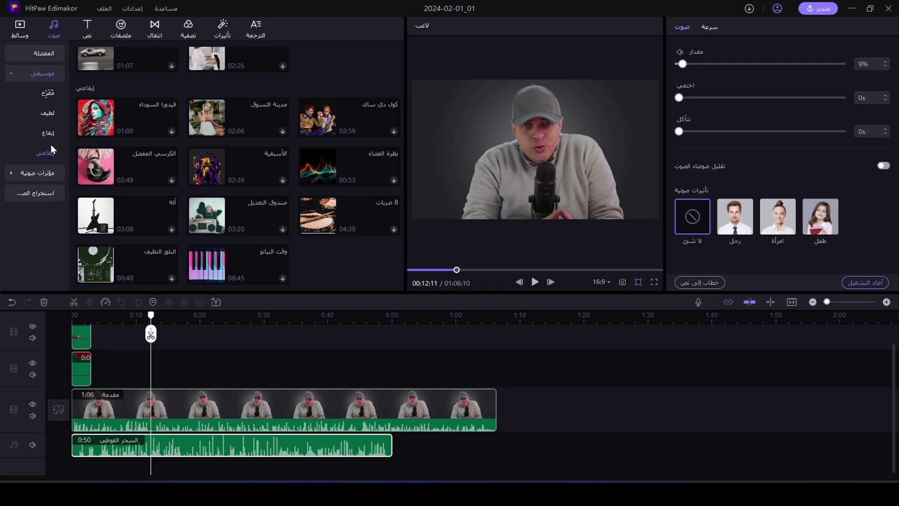
{"action": "left_click", "coordinate": [9, 173]}
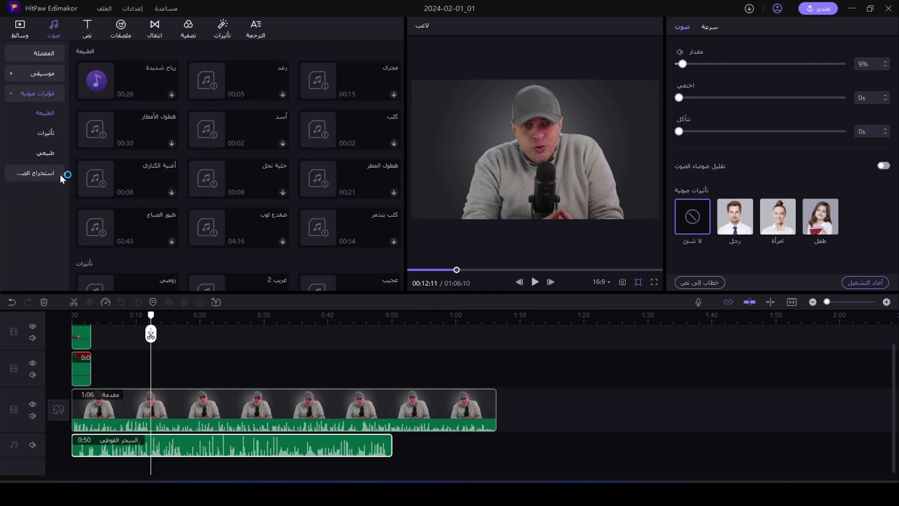
{"action": "left_click", "coordinate": [394, 193]}
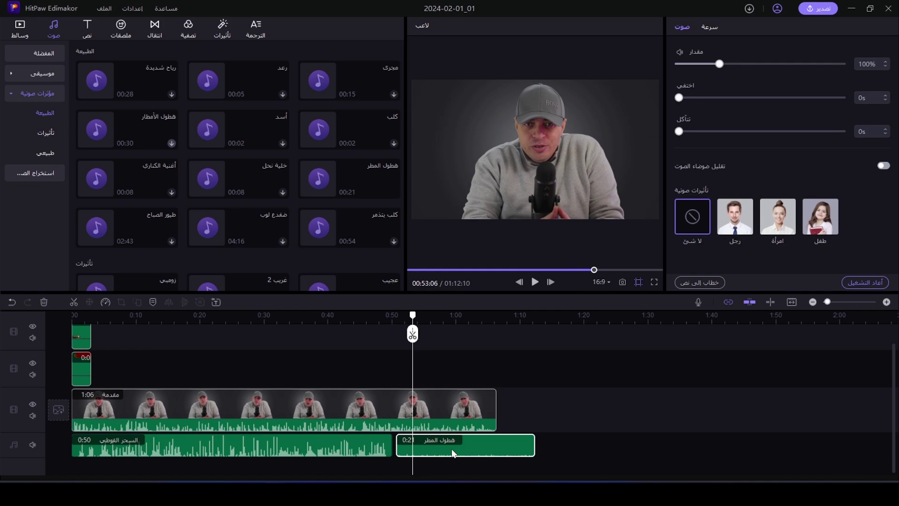
{"action": "key", "text": "Delete"}
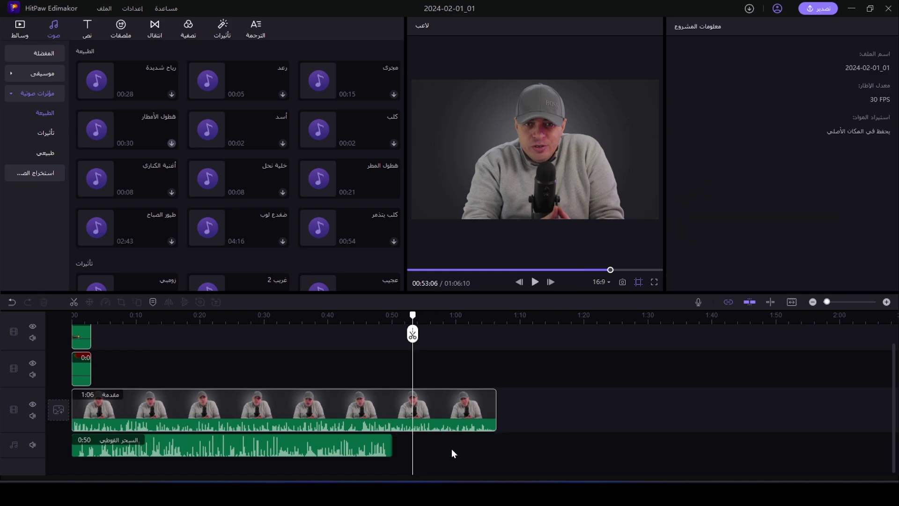
Step: Add the basic white text style with red outline on a new track above the clips at about 0:31
{"action": "left_click", "coordinate": [89, 29]}
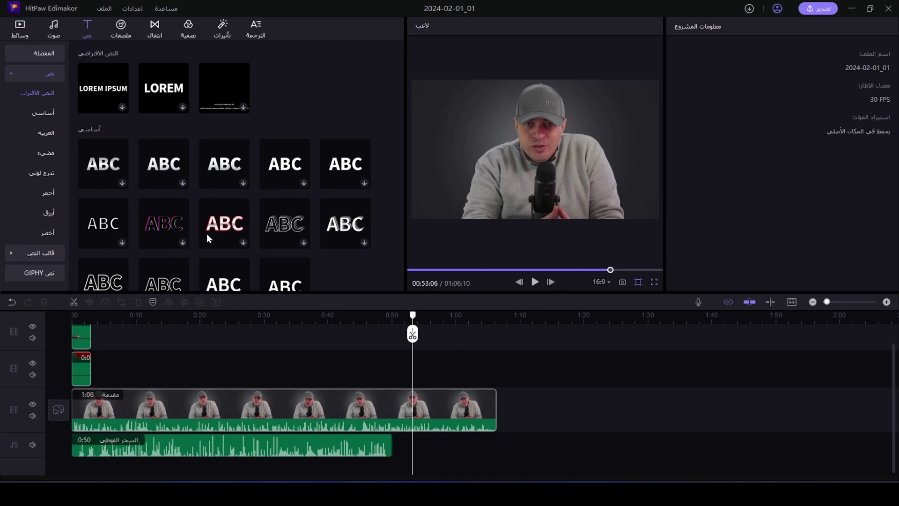
{"action": "left_click", "coordinate": [219, 227]}
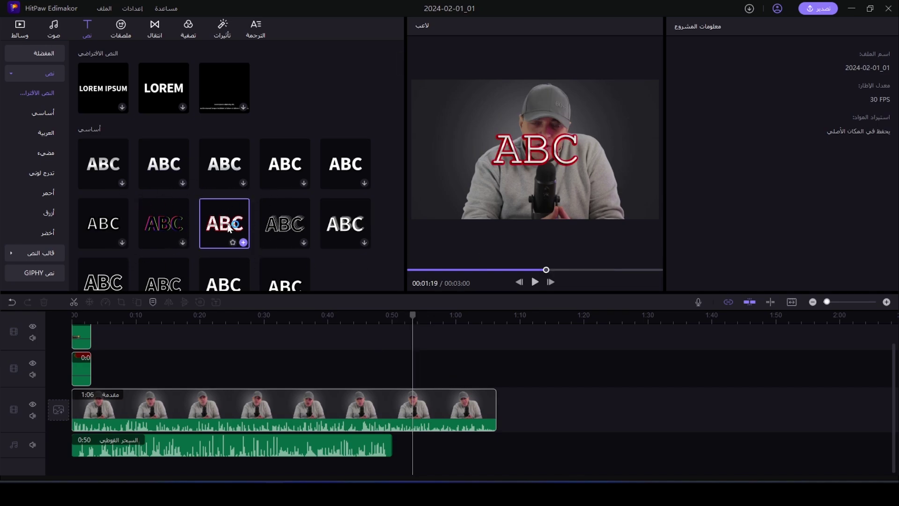
{"action": "left_click_drag", "start_coordinate": [228, 224], "coordinate": [277, 371]}
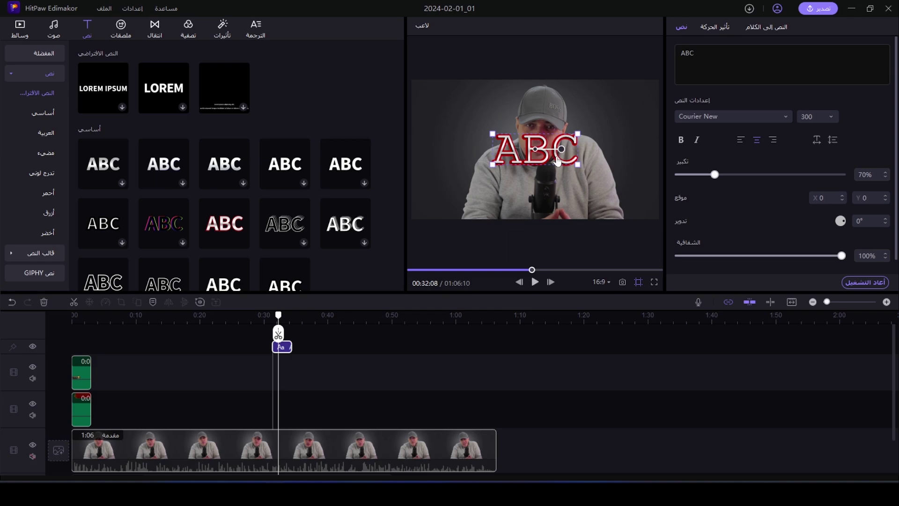
Step: Change the title's text to مرحبا بكم and set its scale to 37%
{"action": "double_click", "coordinate": [687, 53]}
{"action": "type", "text": "مر"}
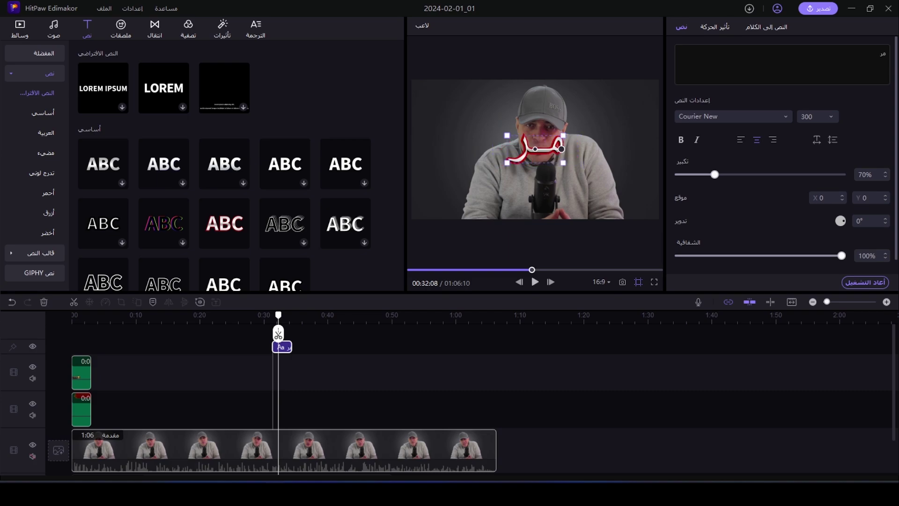
{"action": "type", "text": "حبا بكم"}
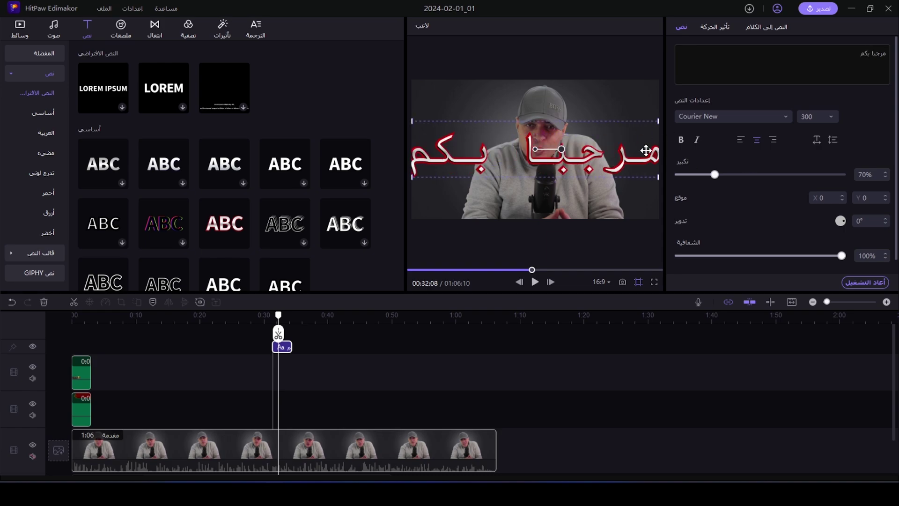
{"action": "left_click_drag", "start_coordinate": [715, 174], "coordinate": [696, 174]}
Step: Look through the available fonts for the title, keep Courier New, and make the text bold and italic
{"action": "left_click", "coordinate": [788, 117]}
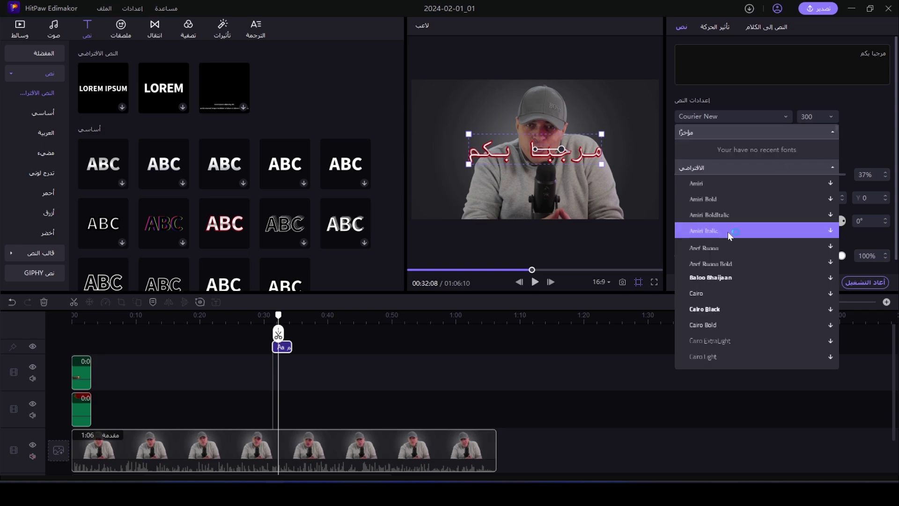
{"action": "scroll", "coordinate": [713, 273], "scroll_direction": "down", "scroll_amount": 3}
{"action": "left_click", "coordinate": [719, 274]}
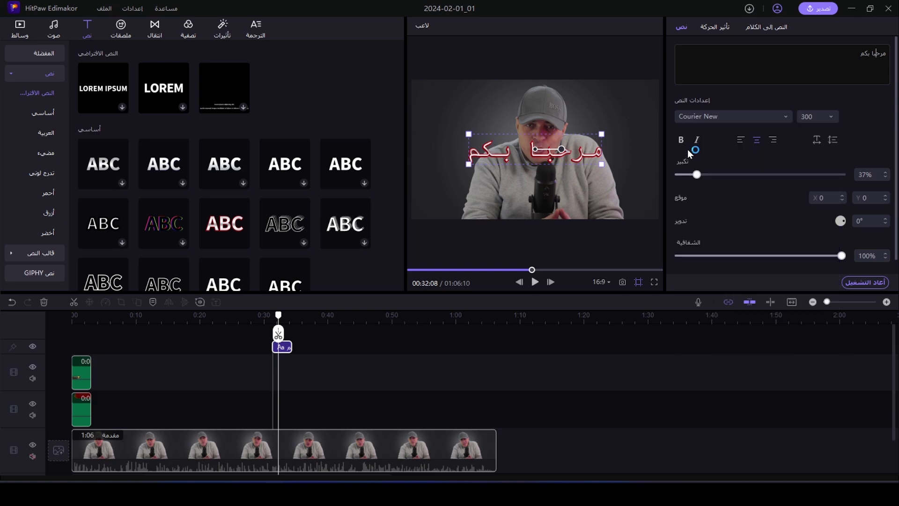
{"action": "left_click", "coordinate": [696, 140]}
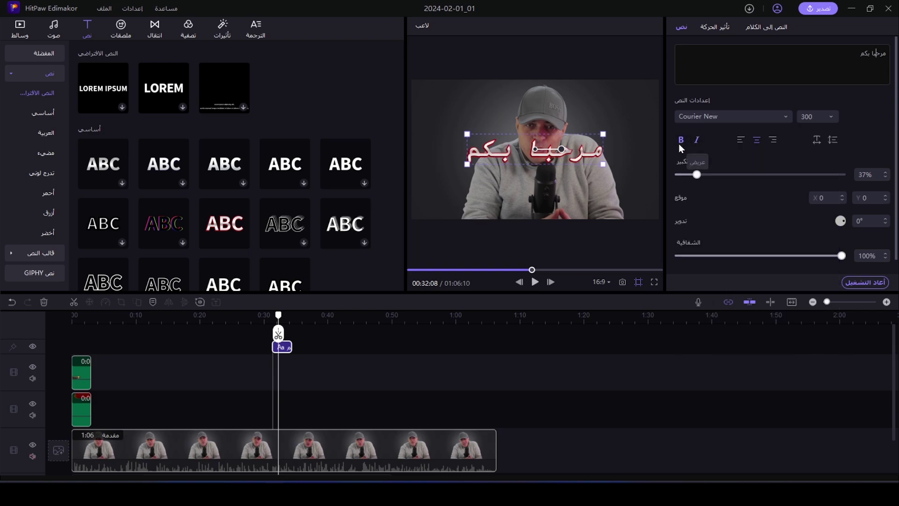
{"action": "left_click", "coordinate": [681, 140]}
Step: Try the rotating-letters entrance animation on the title and apply the upward-wipe one (يفرك ...لأعلى) instead
{"action": "left_click", "coordinate": [715, 27]}
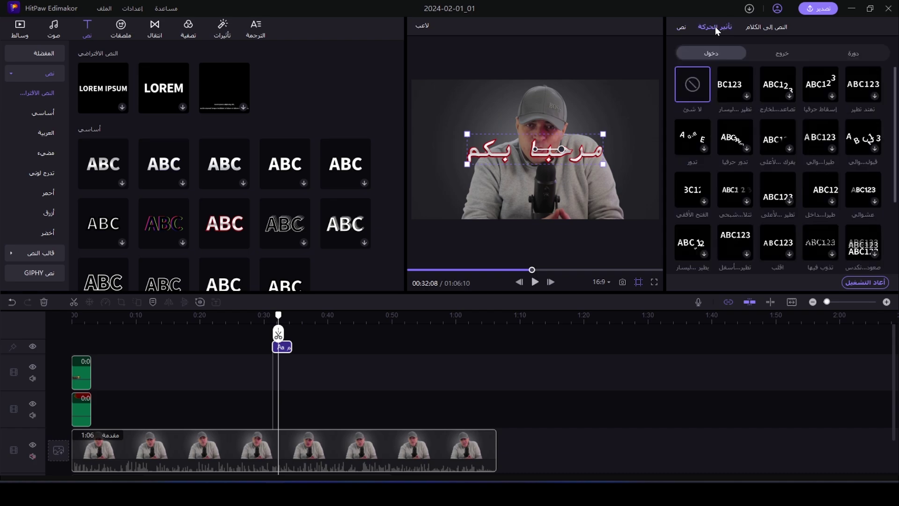
{"action": "left_click", "coordinate": [737, 148]}
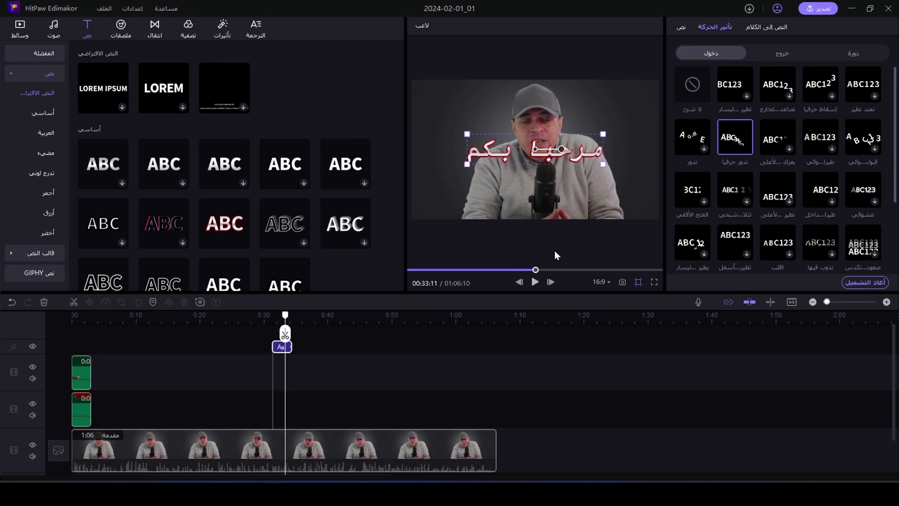
{"action": "left_click", "coordinate": [762, 139]}
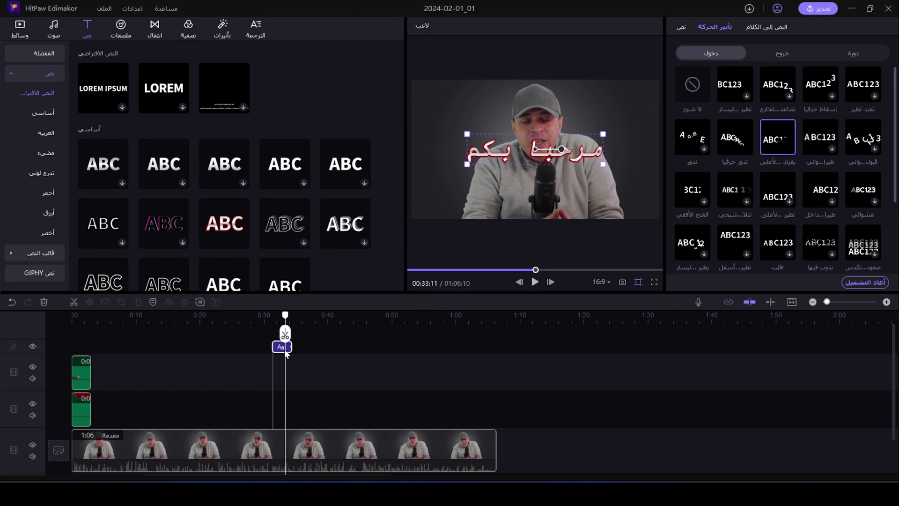
Step: Move the title to the start of the timeline and play it back with the main video track unmuted
{"action": "left_click_drag", "start_coordinate": [285, 349], "coordinate": [88, 355]}
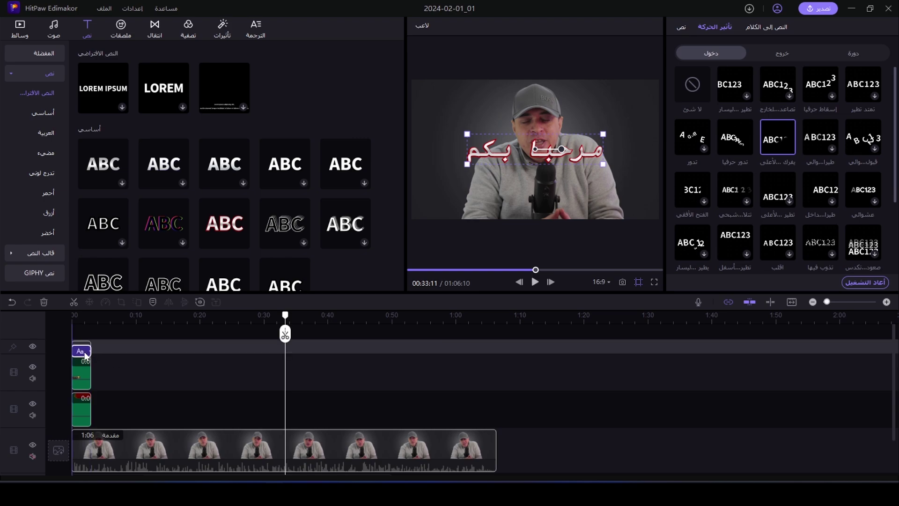
{"action": "left_click_drag", "start_coordinate": [287, 323], "coordinate": [74, 315]}
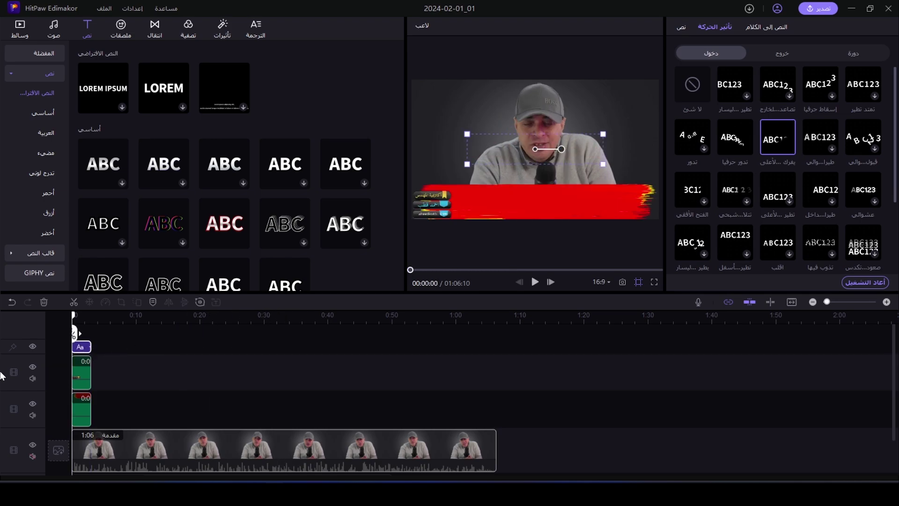
{"action": "left_click", "coordinate": [33, 456]}
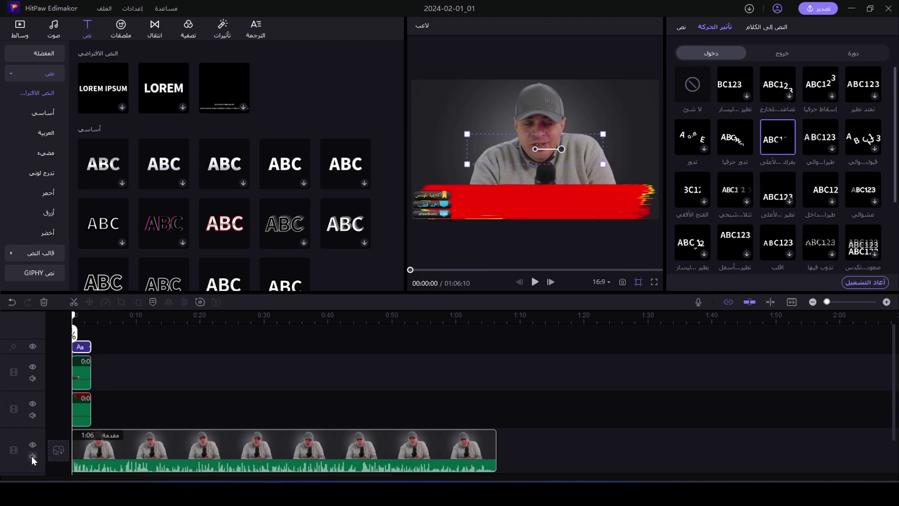
{"action": "left_click", "coordinate": [535, 281]}
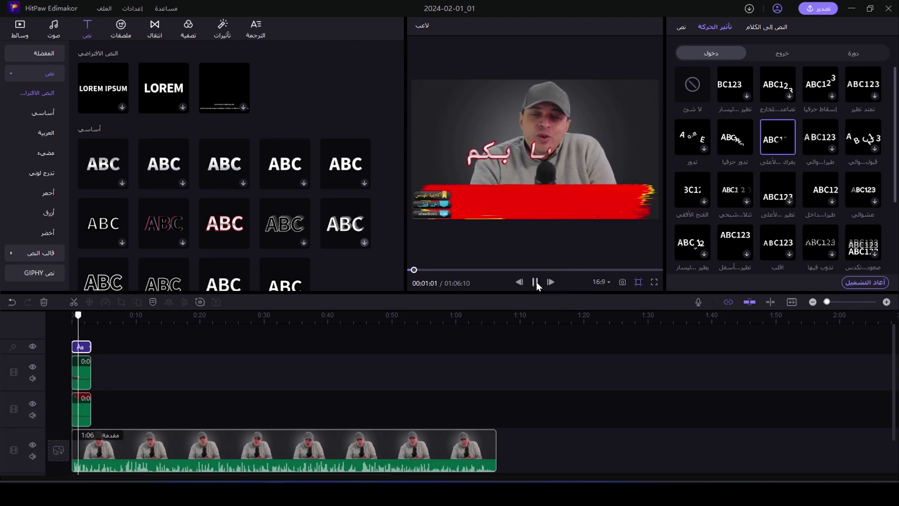
{"action": "left_click_drag", "start_coordinate": [85, 315], "coordinate": [56, 327]}
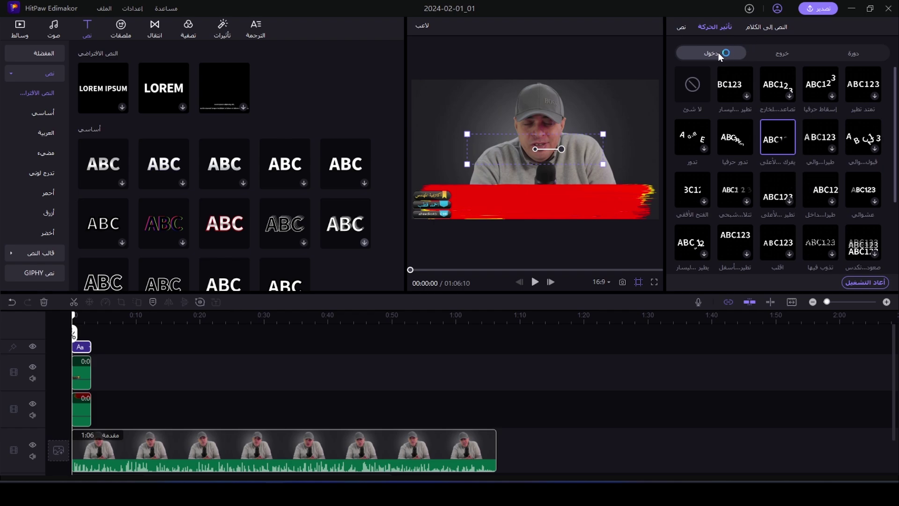
Step: Apply the stretch exit animation (التمد...لخروج) to the title and extend its clip to end at about 0:10
{"action": "left_click", "coordinate": [786, 54]}
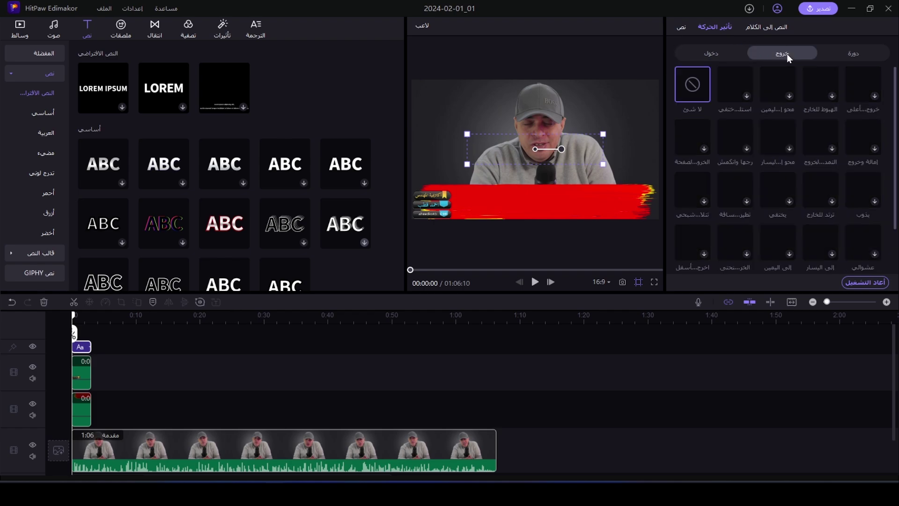
{"action": "left_click", "coordinate": [821, 141]}
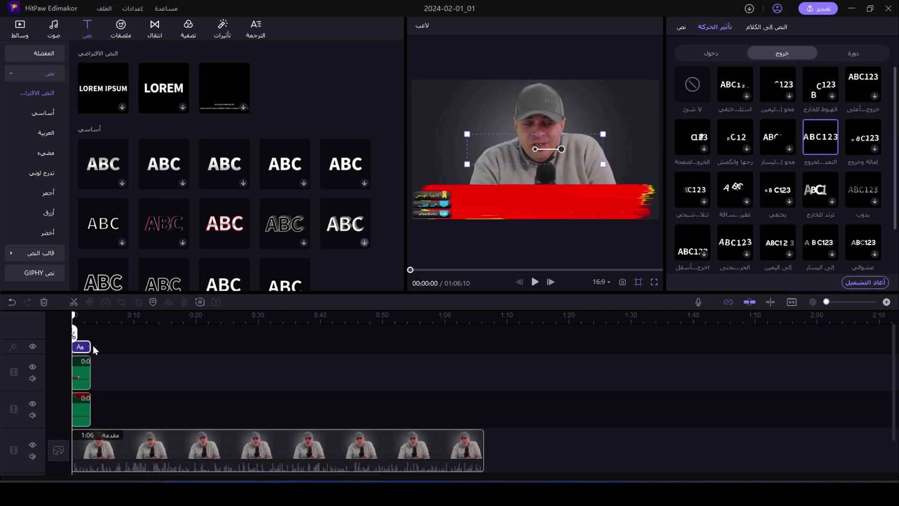
{"action": "left_click_drag", "start_coordinate": [89, 346], "coordinate": [136, 346]}
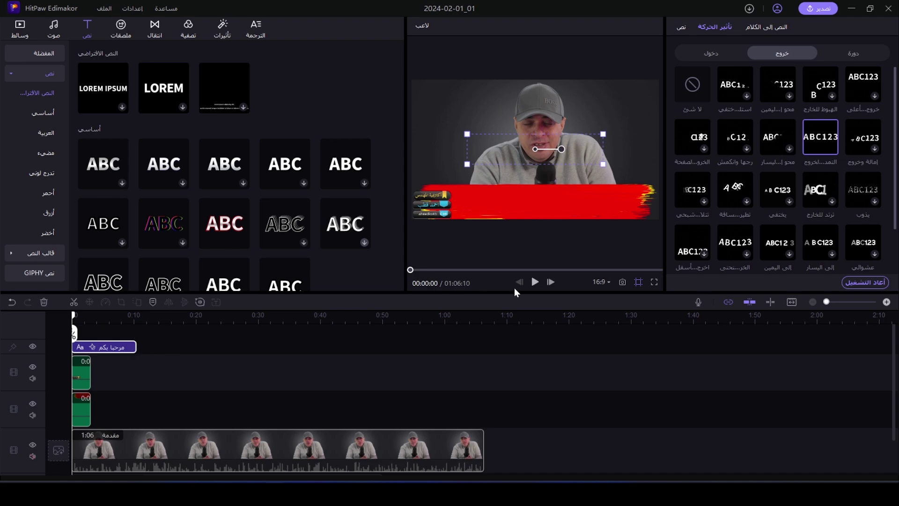
Step: Play the extended title through to its end to check its entrance and exit animations
{"action": "left_click", "coordinate": [537, 282]}
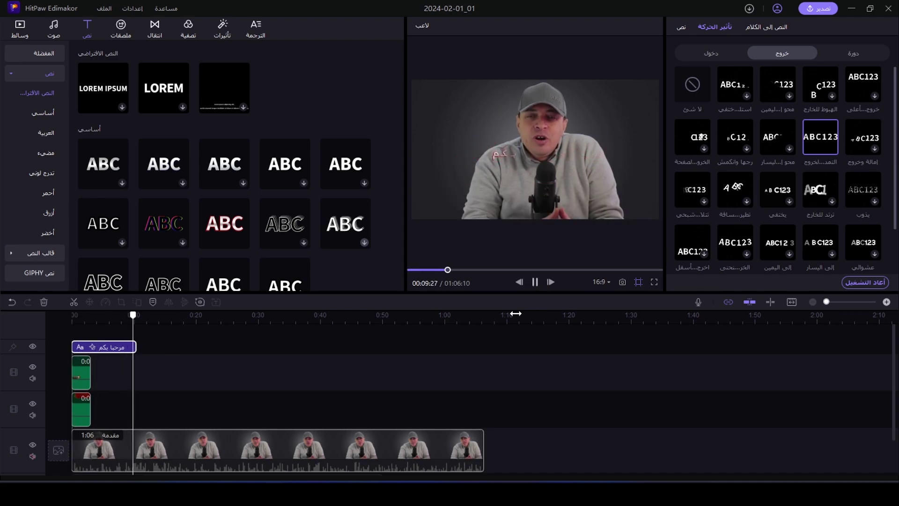
{"action": "left_click", "coordinate": [535, 282]}
{"action": "left_click", "coordinate": [84, 317]}
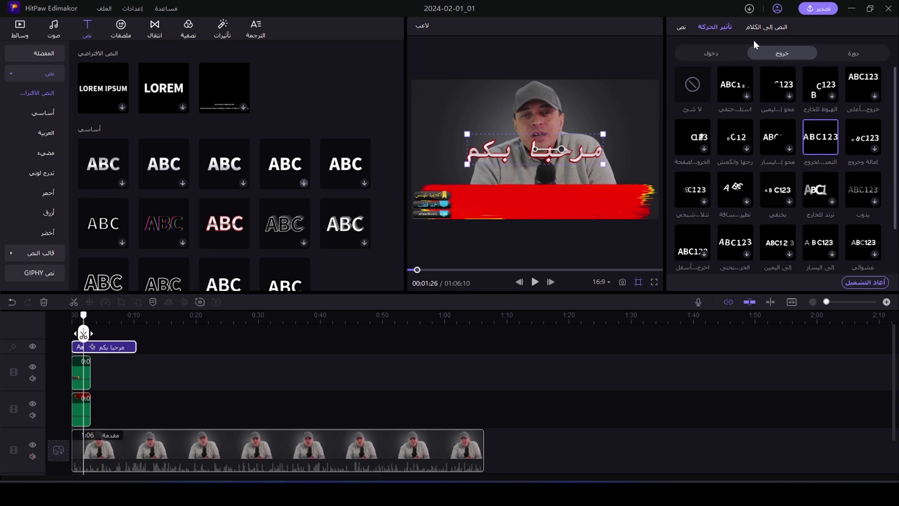
Step: Try the Arabic text-to-speech voices for the title, sampling a male voice and the first female voice
{"action": "left_click", "coordinate": [763, 29]}
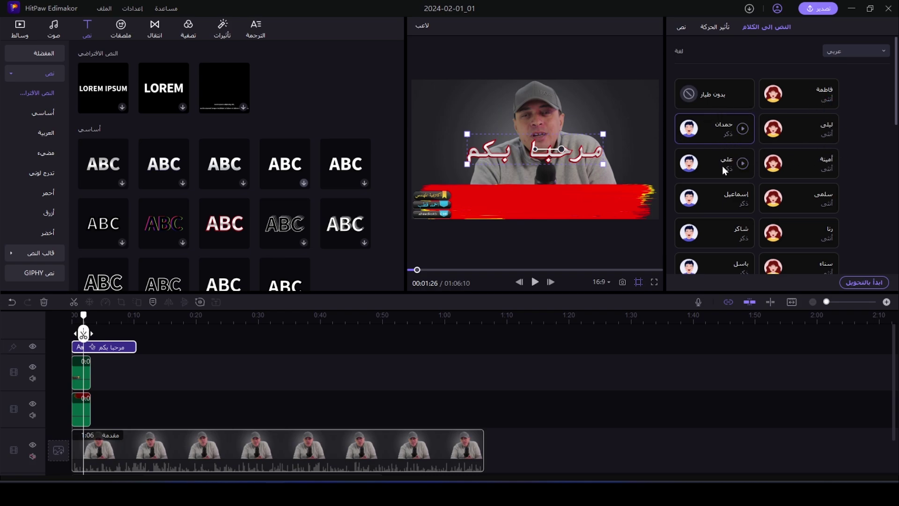
{"action": "left_click", "coordinate": [741, 165]}
{"action": "left_click", "coordinate": [802, 94]}
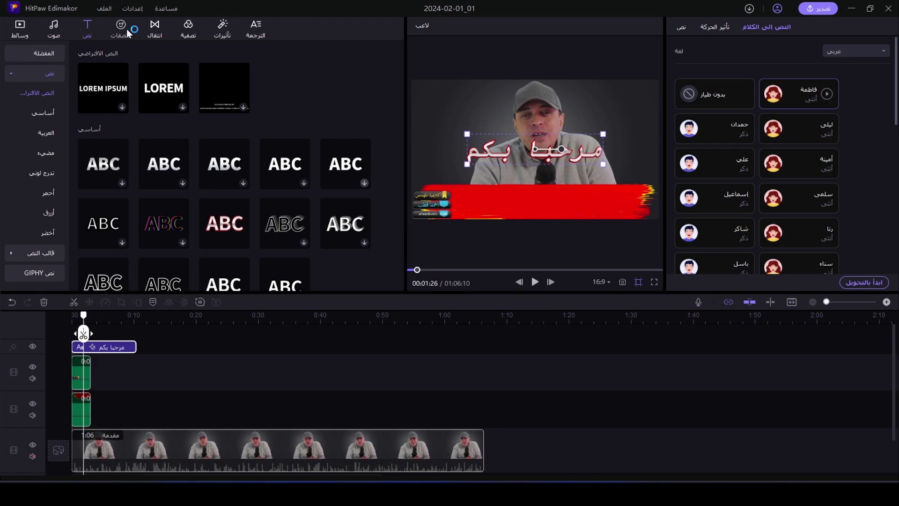
Step: Add the red YouTube Subscription sticker at about 0:17 and position it beside the speaker's head at about X 690, Y 298
{"action": "left_click", "coordinate": [124, 32]}
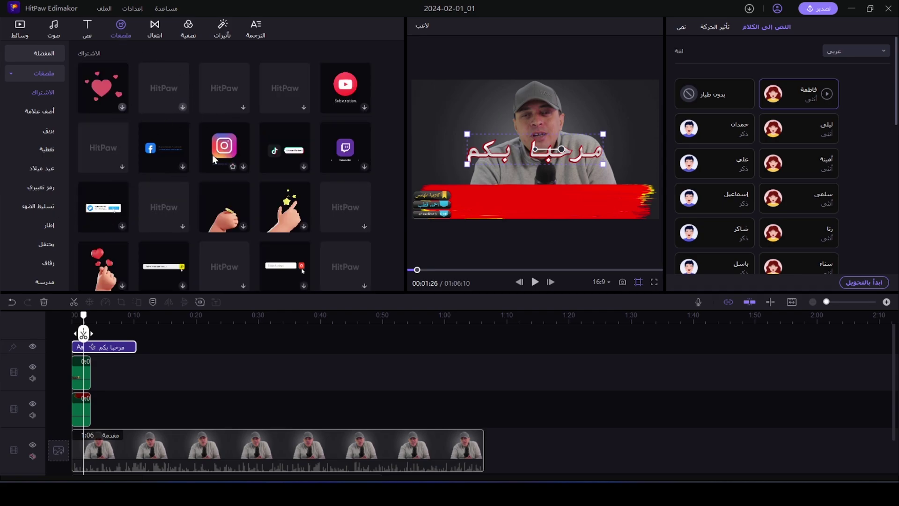
{"action": "left_click_drag", "start_coordinate": [345, 87], "coordinate": [181, 316]}
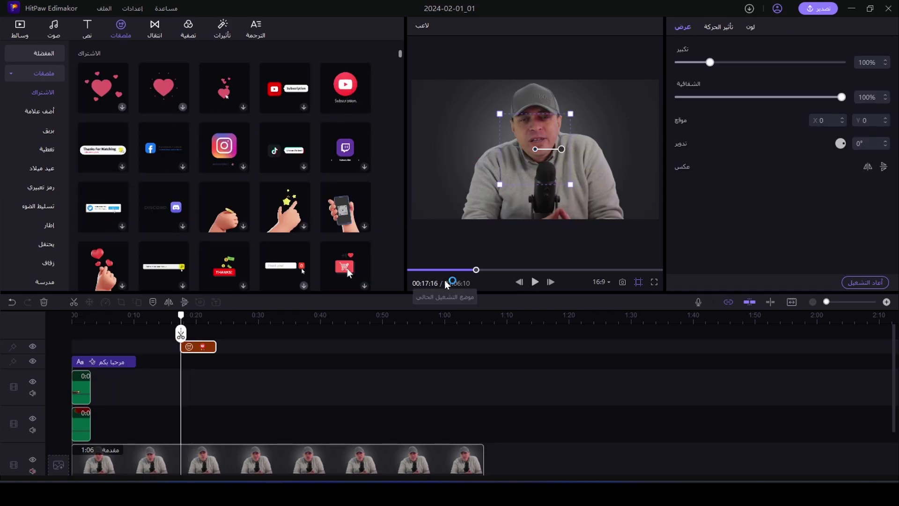
{"action": "left_click", "coordinate": [535, 281]}
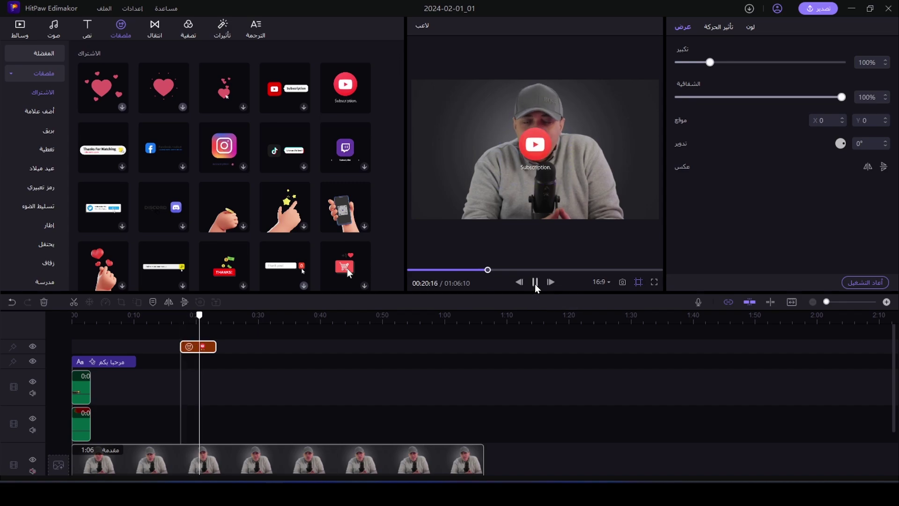
{"action": "left_click", "coordinate": [535, 282]}
{"action": "left_click_drag", "start_coordinate": [536, 145], "coordinate": [627, 106]}
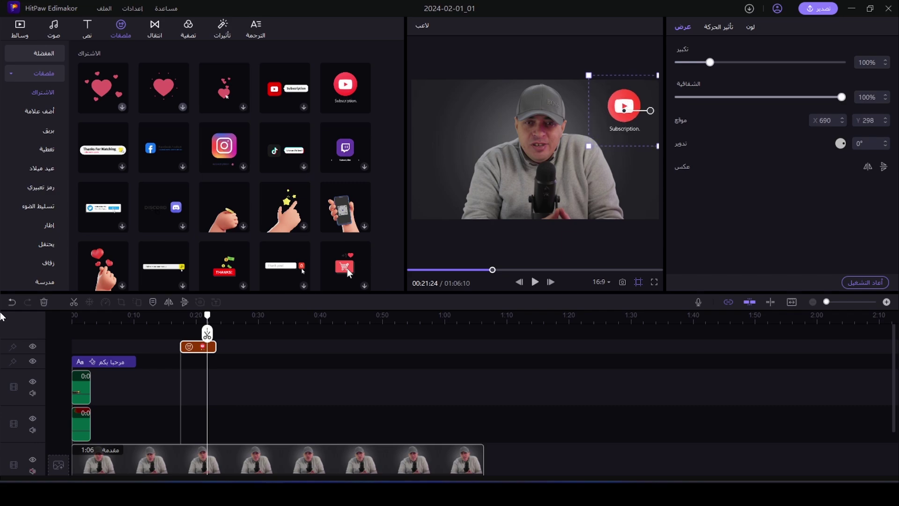
Step: Split the main مقدمة video clip at about 0:28 to make a cut for a transition
{"action": "left_click", "coordinate": [155, 28]}
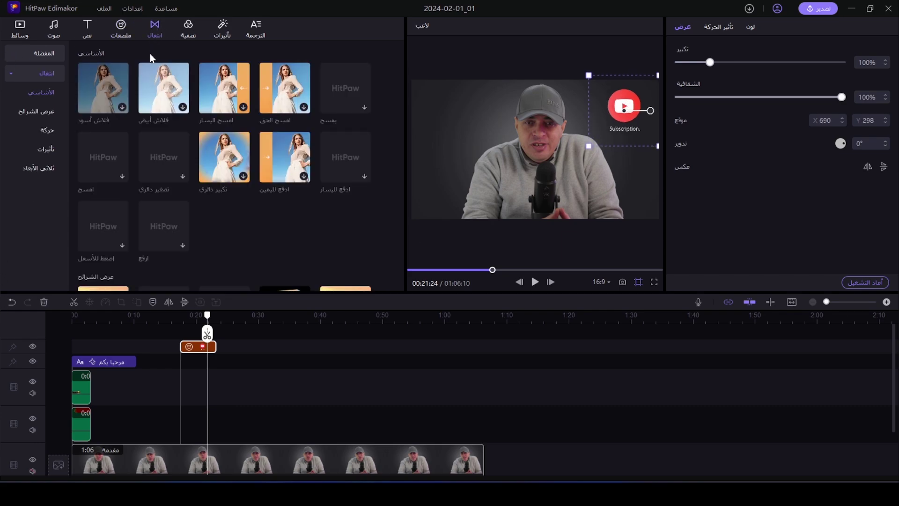
{"action": "left_click_drag", "start_coordinate": [208, 315], "coordinate": [245, 327]}
{"action": "left_click", "coordinate": [231, 431]}
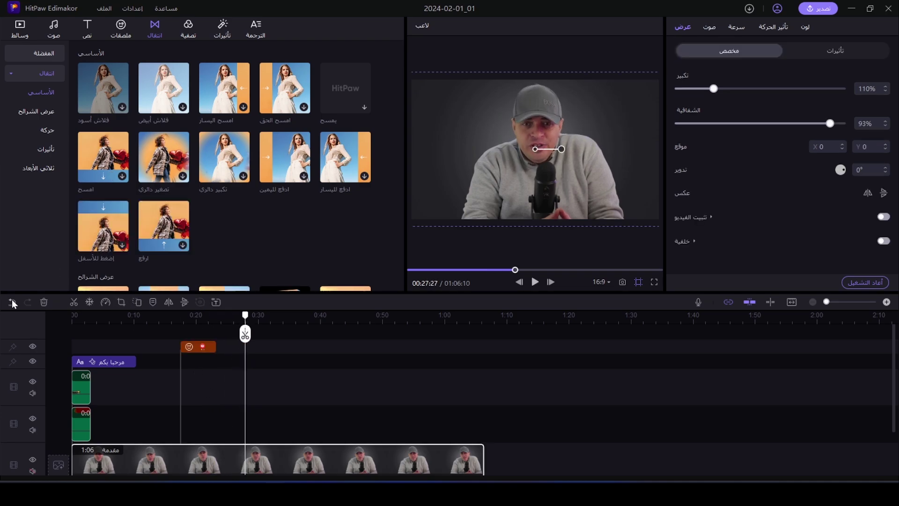
{"action": "left_click", "coordinate": [73, 302]}
{"action": "left_click", "coordinate": [249, 447]}
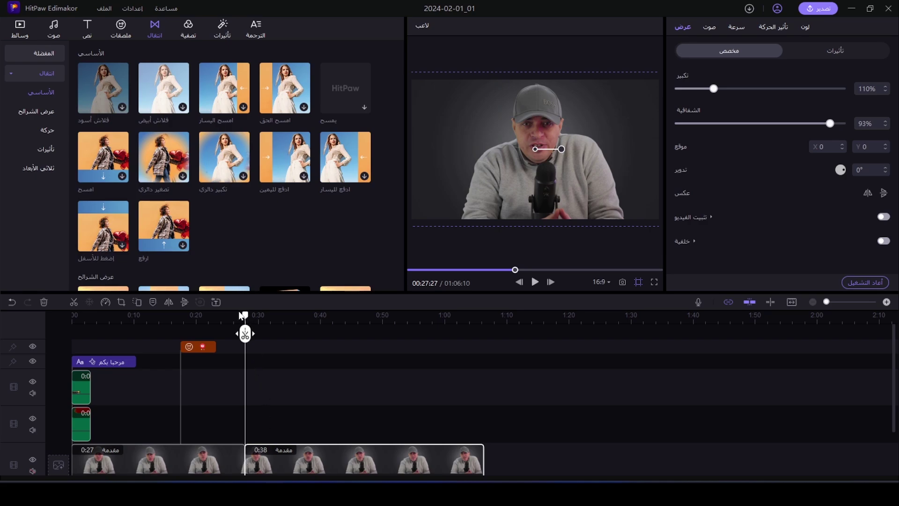
Step: Browse the transitions, download the دوامة 1 swirl effect, and place it on the cut between the two main video clips
{"action": "left_click_drag", "start_coordinate": [243, 315], "coordinate": [247, 315]}
{"action": "scroll", "coordinate": [273, 150], "scroll_direction": "down", "scroll_amount": 10}
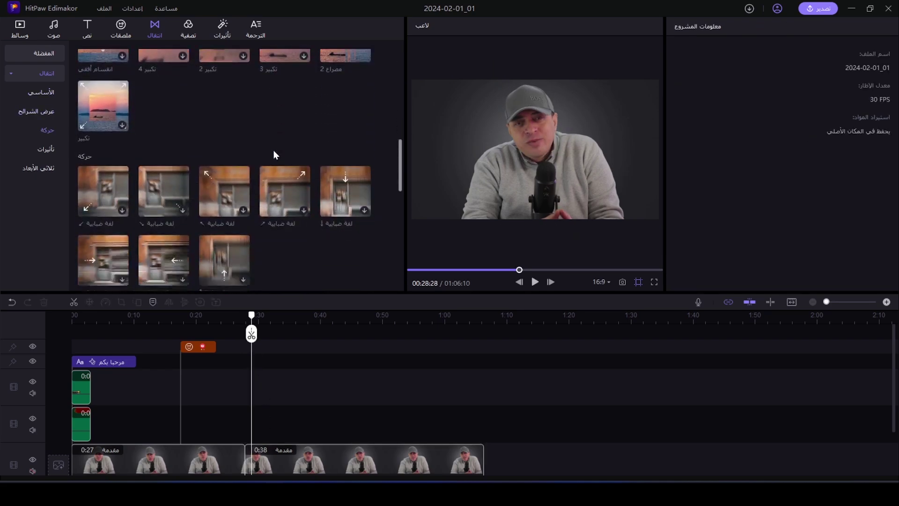
{"action": "scroll", "coordinate": [103, 204], "scroll_direction": "down", "scroll_amount": 3}
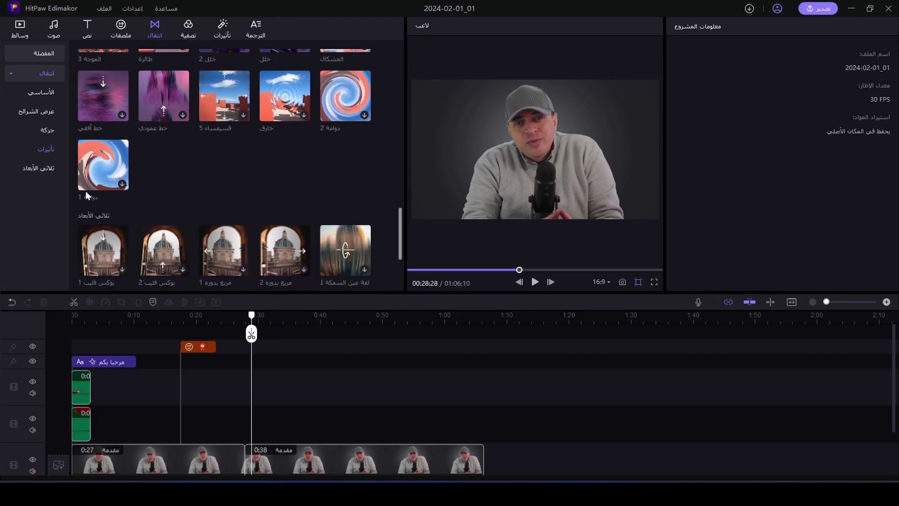
{"action": "left_click", "coordinate": [104, 155]}
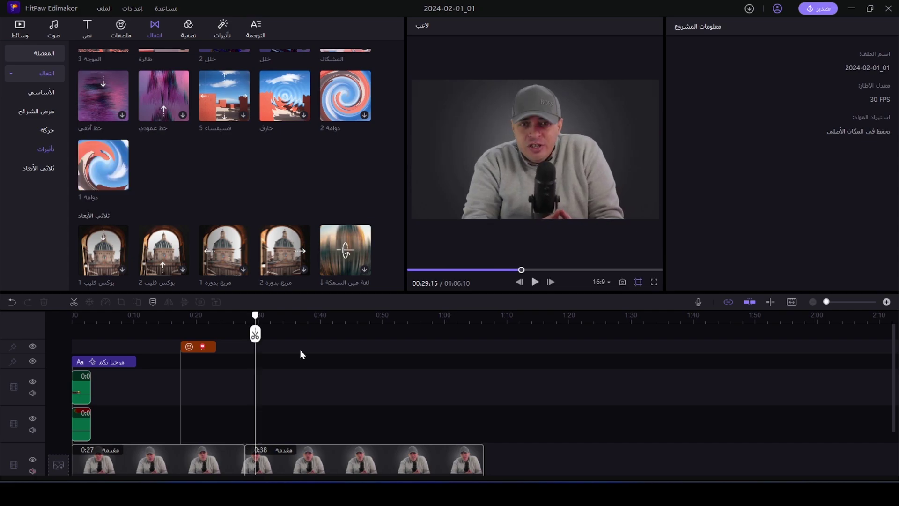
{"action": "mouse_move", "coordinate": [107, 183]}
{"action": "left_mouse_down"}
{"action": "mouse_move", "coordinate": [221, 377]}
{"action": "mouse_move", "coordinate": [244, 463]}
{"action": "left_mouse_up"}
Step: Play across the cut from about 0:26 to preview the دوامة 1 transition
{"action": "left_click_drag", "start_coordinate": [259, 314], "coordinate": [234, 317]}
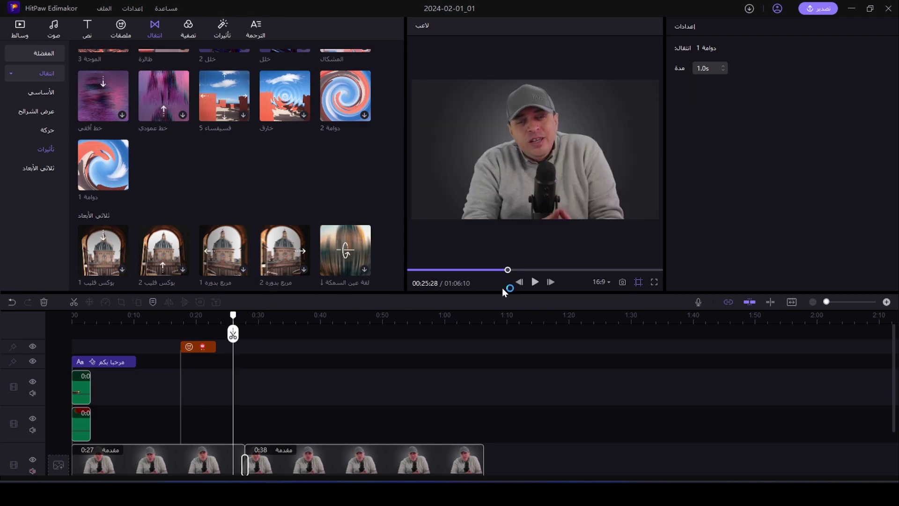
{"action": "left_click", "coordinate": [534, 282]}
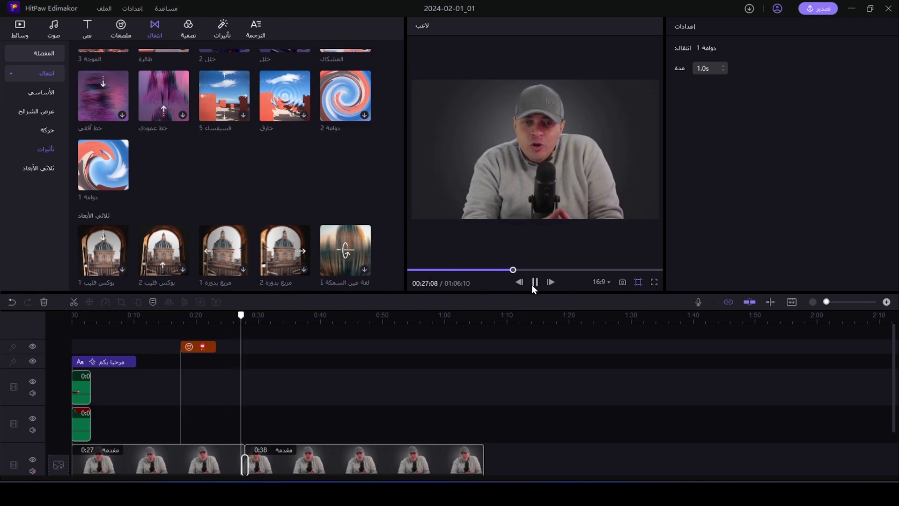
{"action": "left_click", "coordinate": [535, 281]}
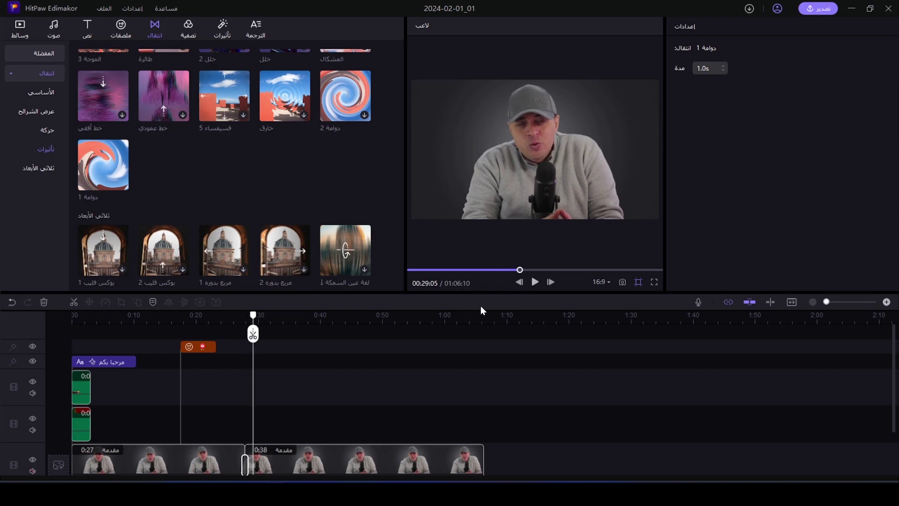
{"action": "left_click_drag", "start_coordinate": [253, 333], "coordinate": [239, 333]}
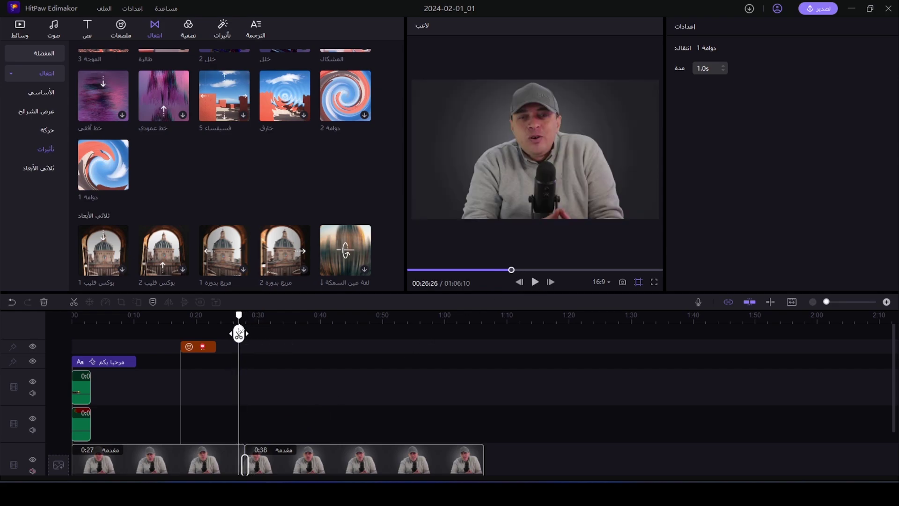
{"action": "left_click", "coordinate": [535, 281]}
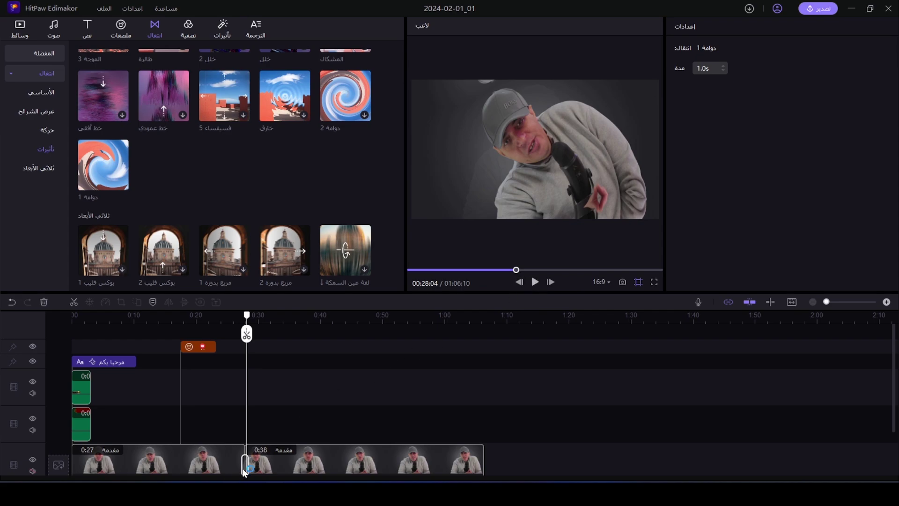
Step: Set the دوامة 1 transition's duration to 0.3 s and play across the cut to check it
{"action": "left_click", "coordinate": [723, 71]}
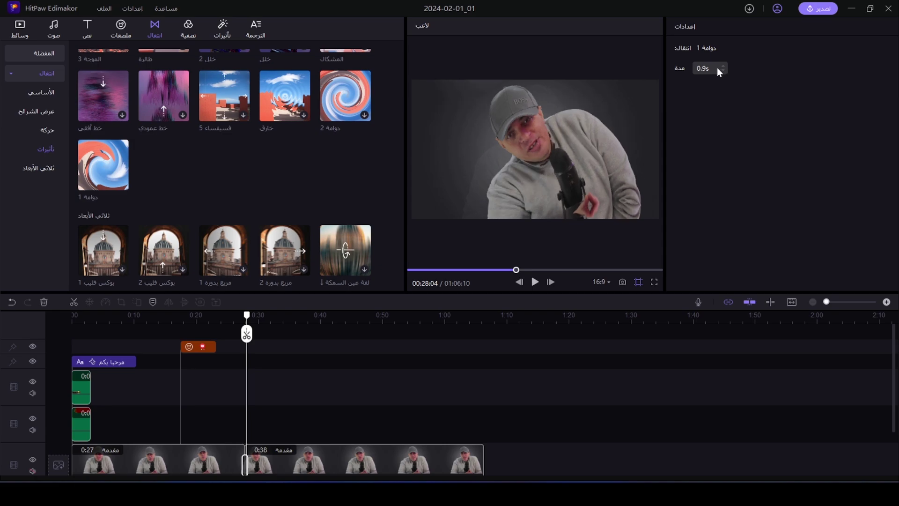
{"action": "left_click", "coordinate": [722, 71]}
{"action": "left_click", "coordinate": [723, 71]}
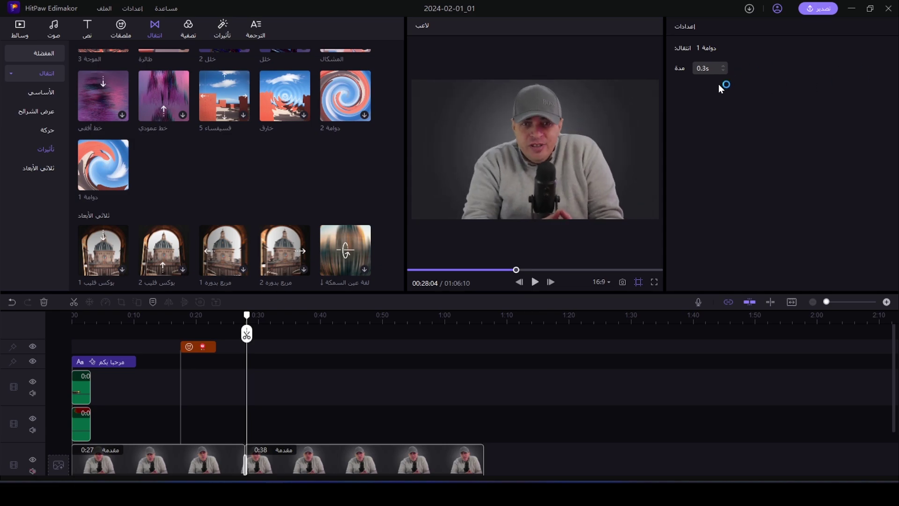
{"action": "left_click", "coordinate": [238, 314]}
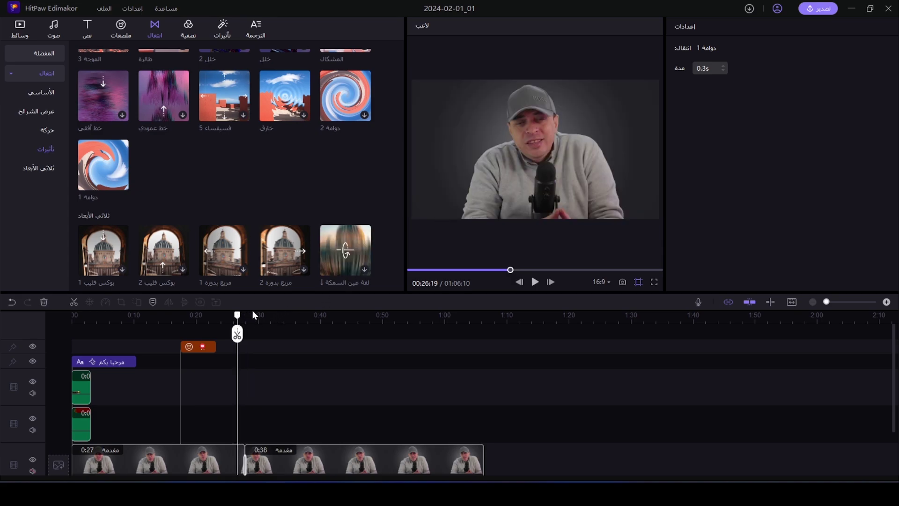
{"action": "left_click", "coordinate": [535, 282]}
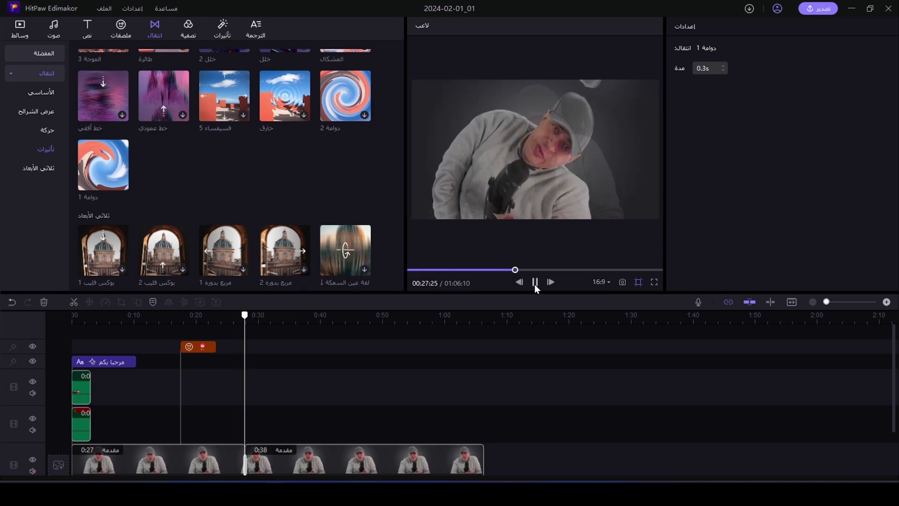
{"action": "left_click", "coordinate": [533, 283]}
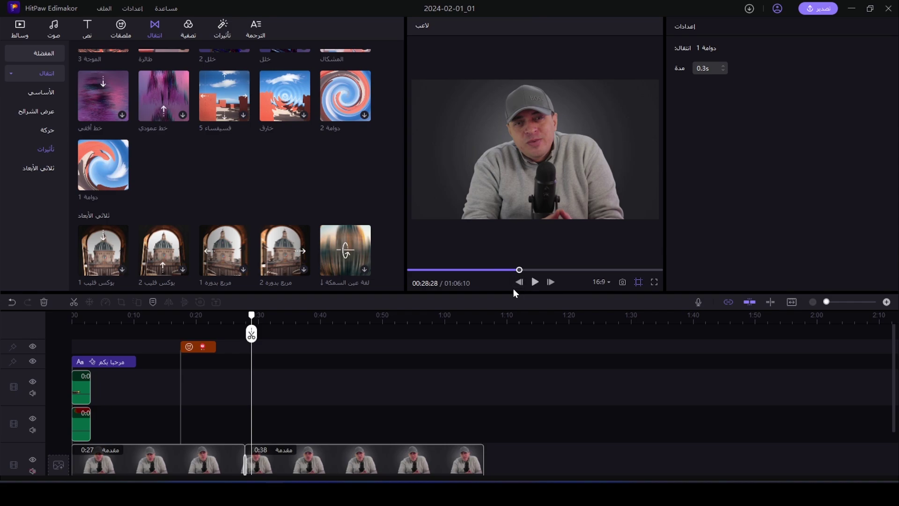
Step: Browse the transition categories and replace the swirl on the main clips' cut with the 3D transition تكبير ضبابي
{"action": "left_click", "coordinate": [49, 92]}
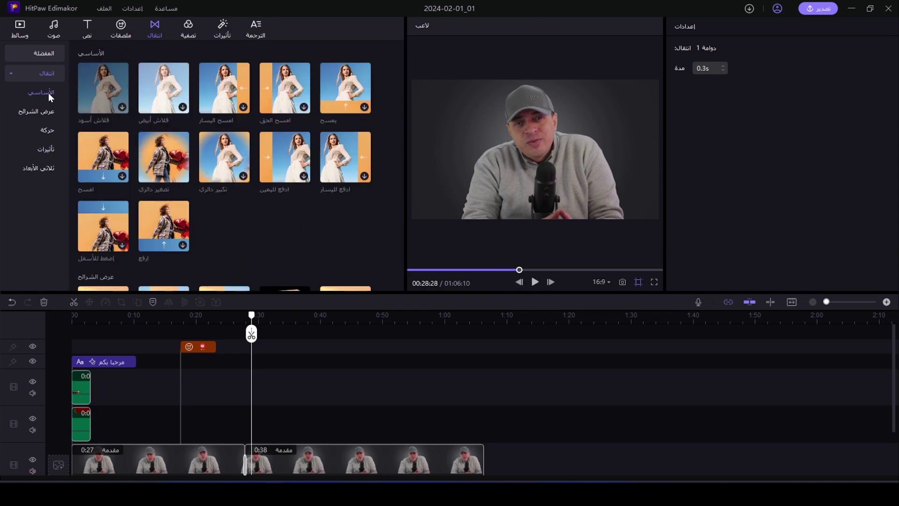
{"action": "left_click", "coordinate": [41, 112]}
{"action": "left_click", "coordinate": [49, 132]}
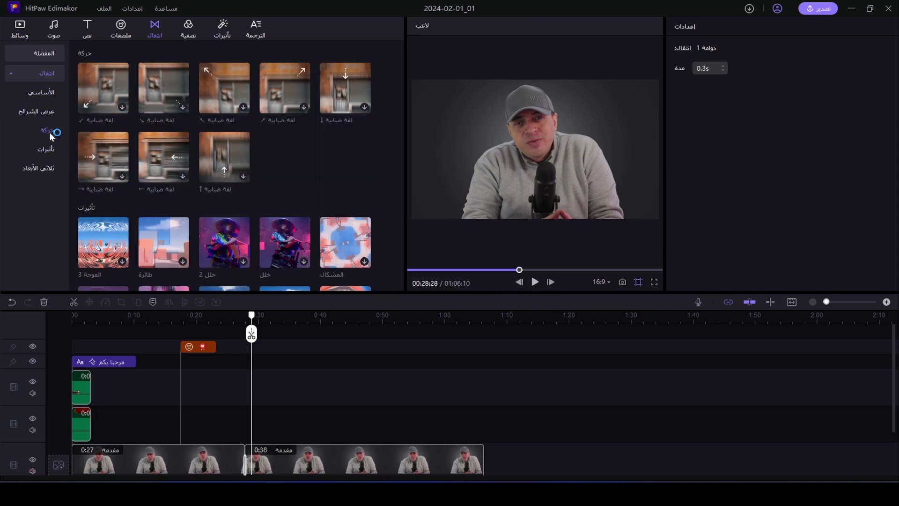
{"action": "left_click", "coordinate": [50, 150]}
{"action": "left_click", "coordinate": [42, 166]}
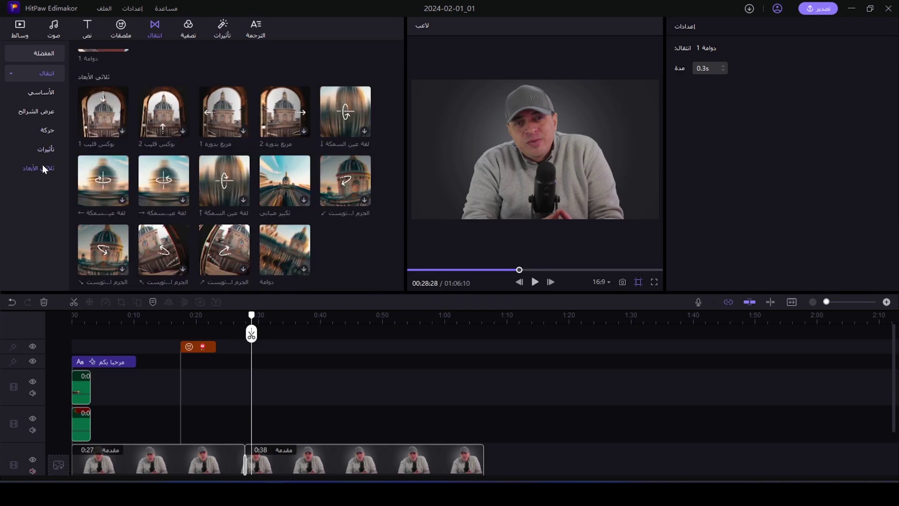
{"action": "left_click", "coordinate": [308, 201]}
Step: Place the cool-white filter الألعاب النارية سهلة البرودة on the timeline at about 0:28 and check it, then browse more filters
{"action": "left_click", "coordinate": [189, 32]}
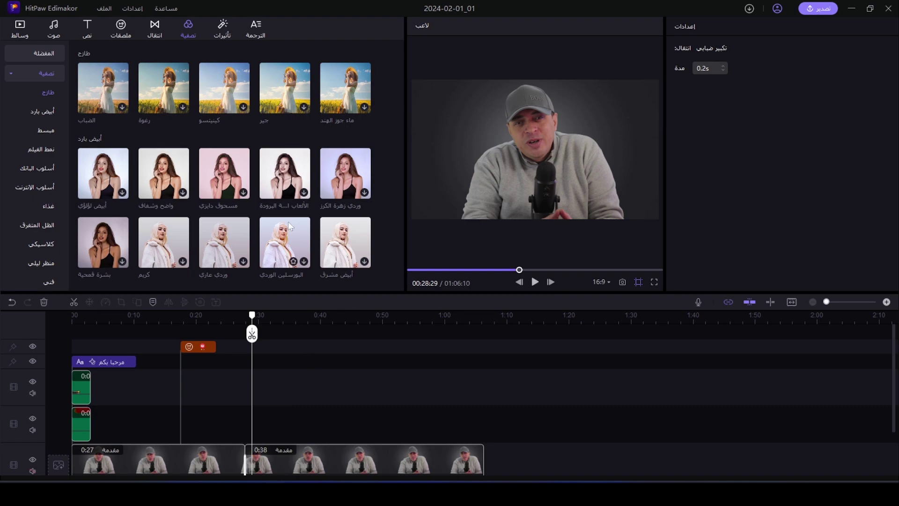
{"action": "left_click", "coordinate": [291, 167]}
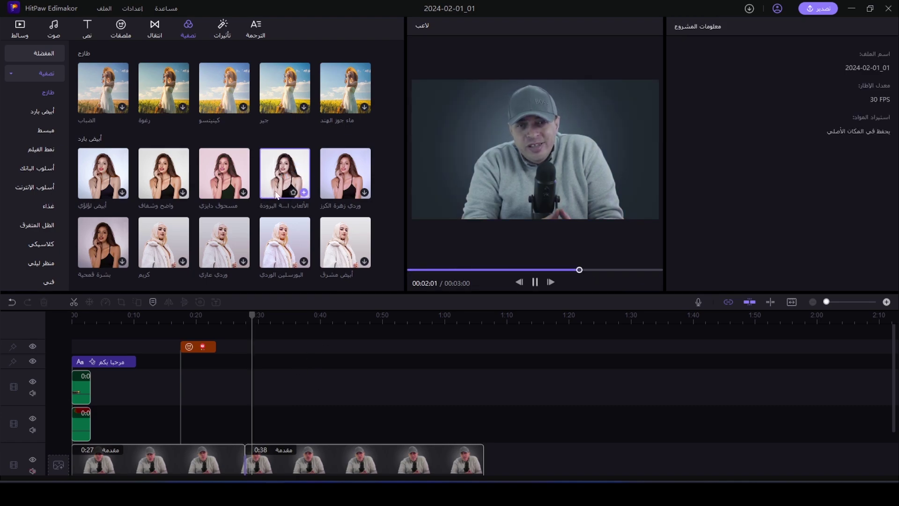
{"action": "left_click_drag", "start_coordinate": [281, 198], "coordinate": [254, 428]}
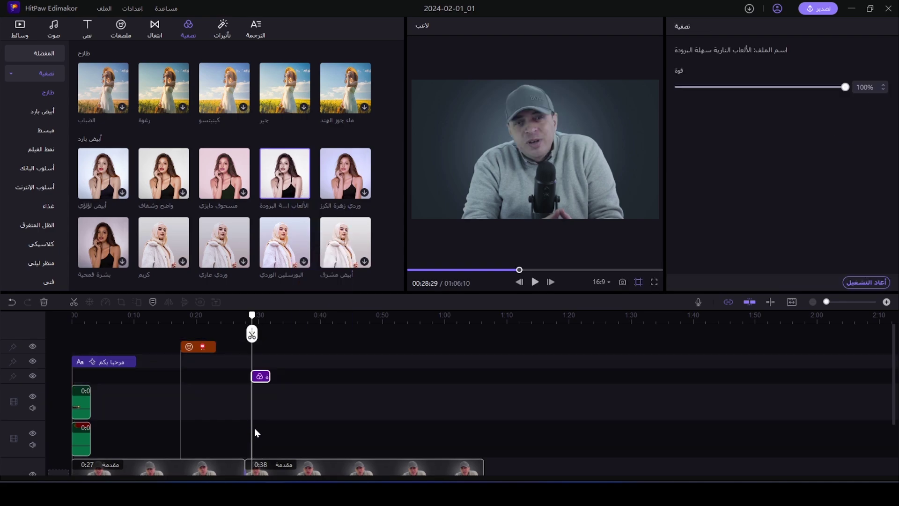
{"action": "left_click_drag", "start_coordinate": [254, 311], "coordinate": [252, 333]}
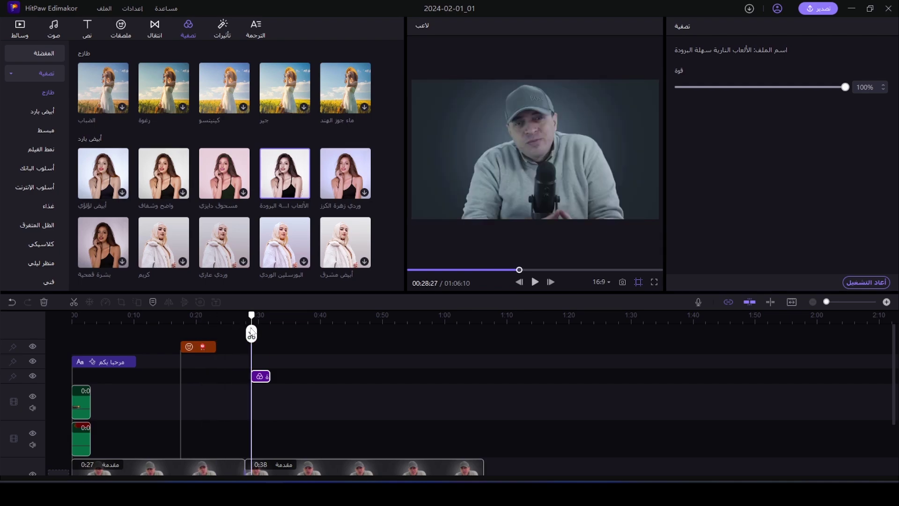
{"action": "scroll", "coordinate": [241, 148], "scroll_direction": "down", "scroll_amount": 3}
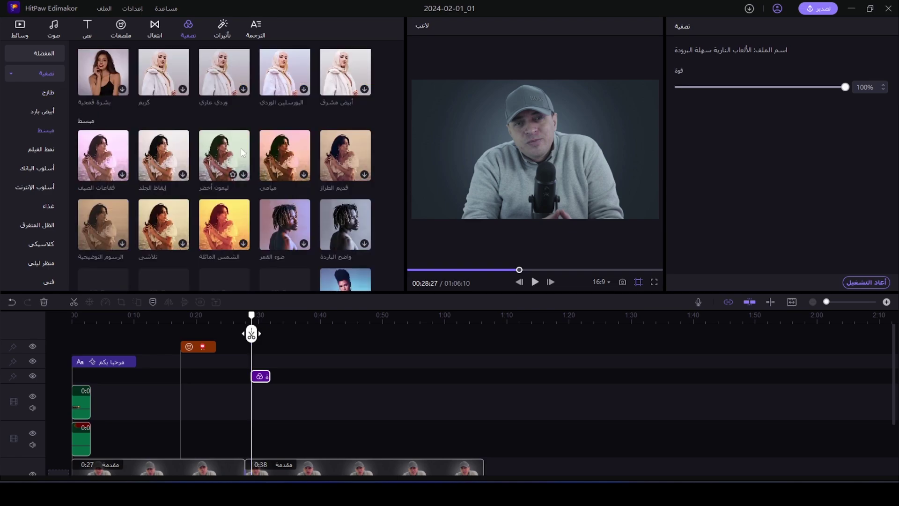
Step: Add the انفجار الحب effect to the timeline at about 0:33 and play it back
{"action": "left_click", "coordinate": [225, 29]}
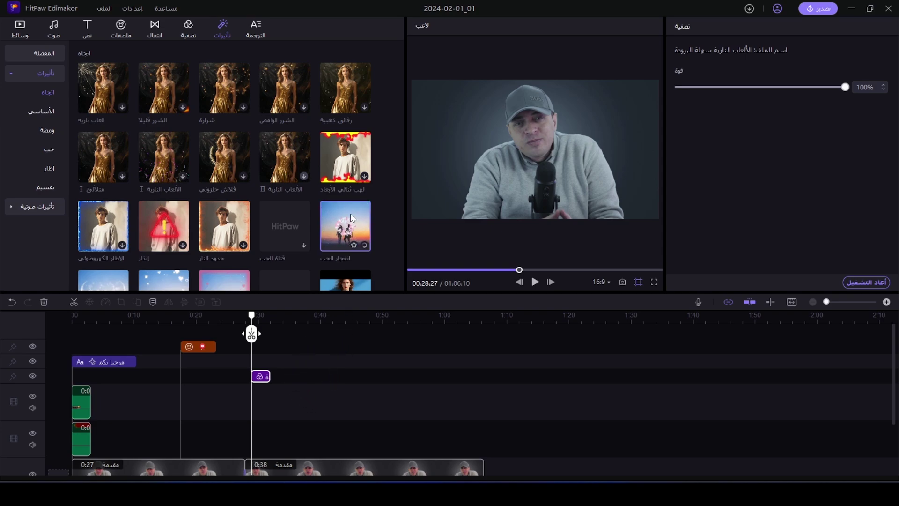
{"action": "left_click_drag", "start_coordinate": [339, 221], "coordinate": [283, 368]}
{"action": "left_click", "coordinate": [260, 318]}
{"action": "left_click", "coordinate": [283, 322]}
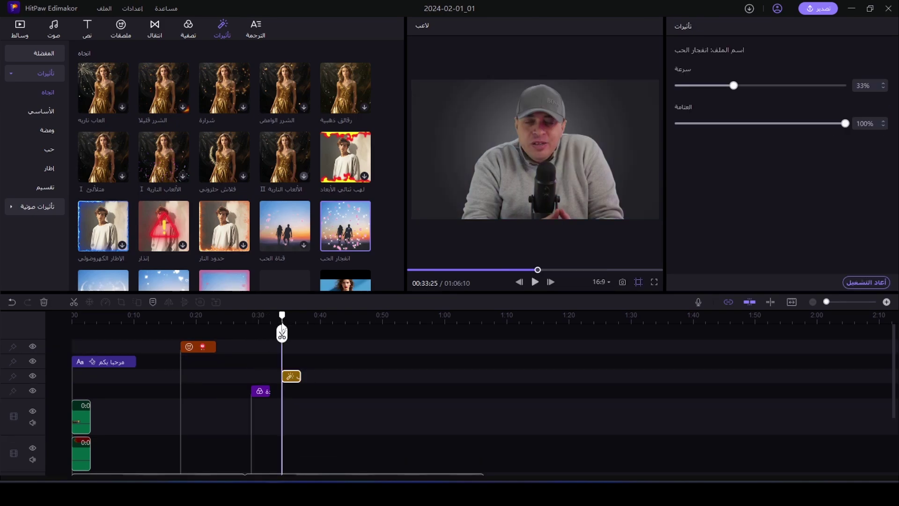
{"action": "left_click", "coordinate": [533, 282]}
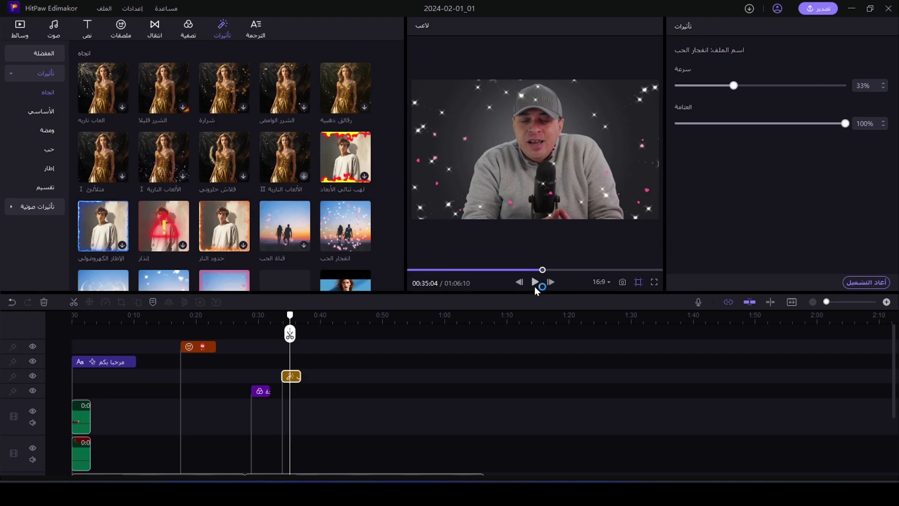
Step: Generate automatic subtitles from the speech in the first main مقدمة clip using selected-clip recognition
{"action": "left_click", "coordinate": [256, 34]}
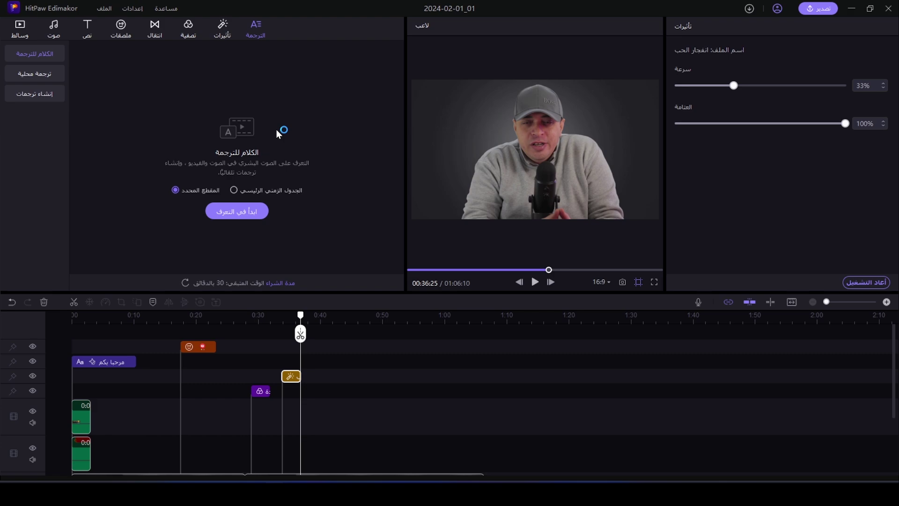
{"action": "left_click", "coordinate": [232, 213]}
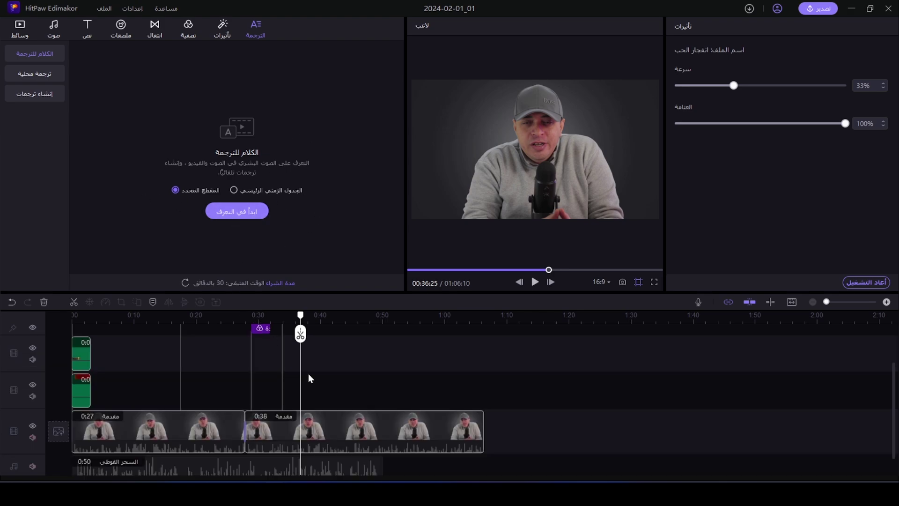
{"action": "left_click", "coordinate": [306, 450]}
{"action": "left_click", "coordinate": [75, 389]}
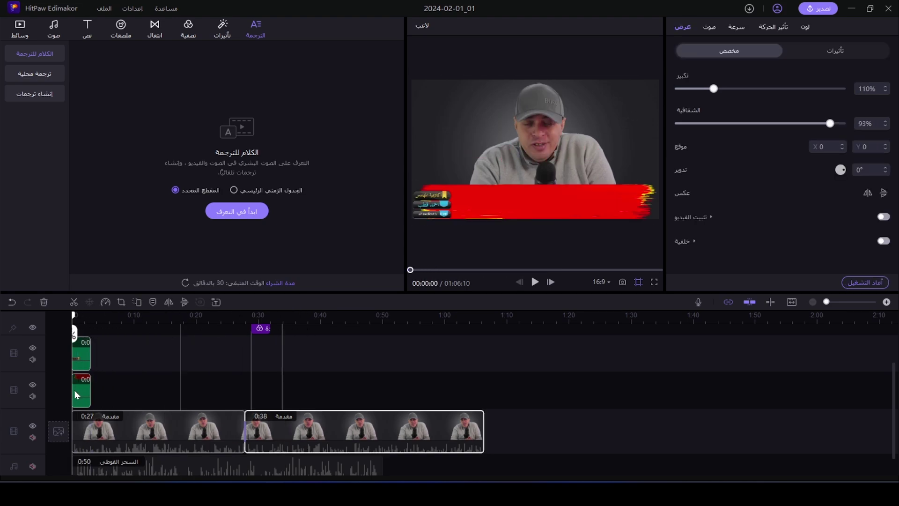
{"action": "left_click", "coordinate": [228, 213]}
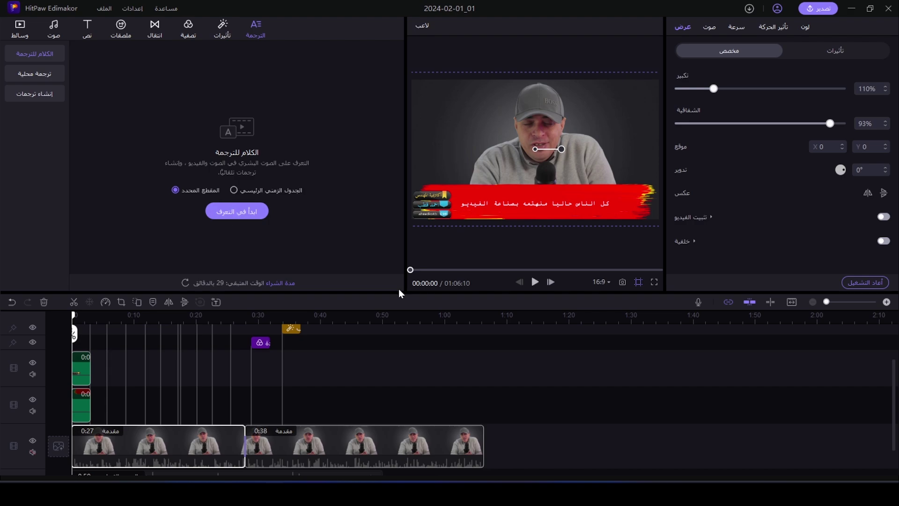
Step: Preview the subtitled video full screen from the start and at about 0:13, then return to the editor
{"action": "left_click", "coordinate": [654, 282]}
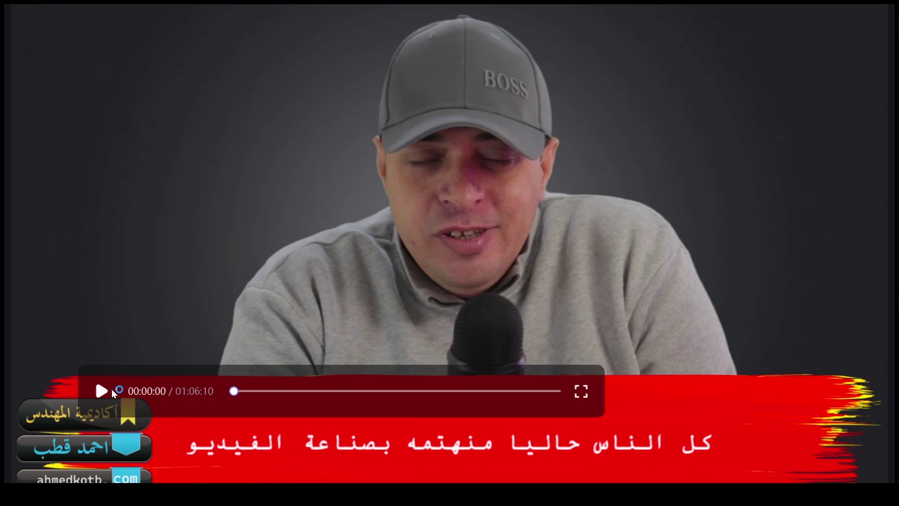
{"action": "left_click", "coordinate": [104, 392]}
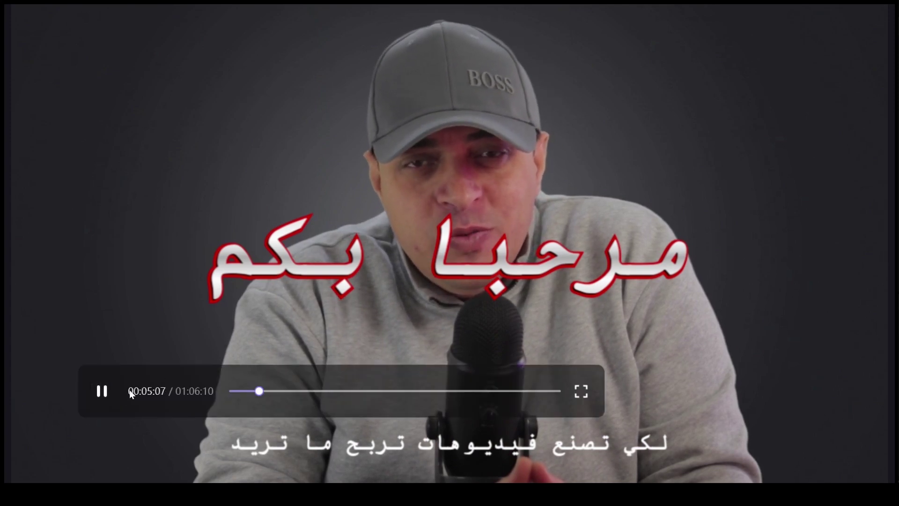
{"action": "left_click", "coordinate": [99, 393]}
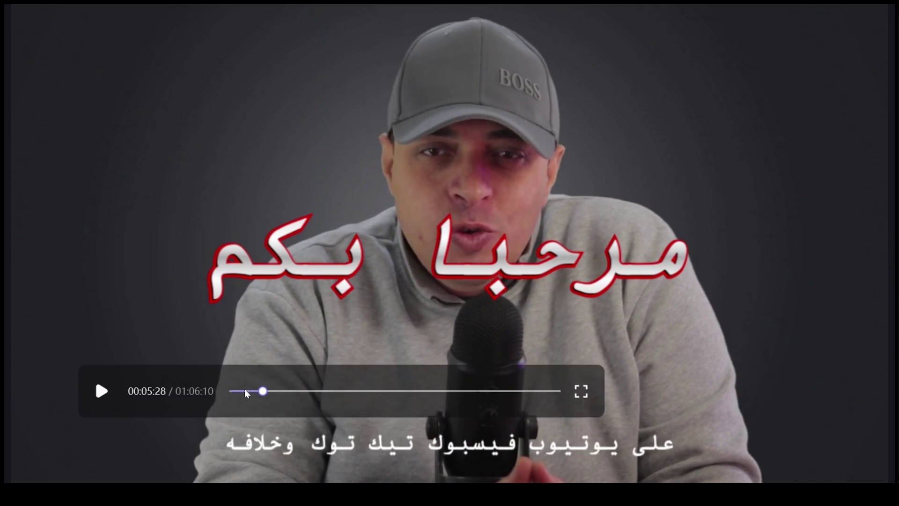
{"action": "left_click_drag", "start_coordinate": [263, 391], "coordinate": [260, 394]}
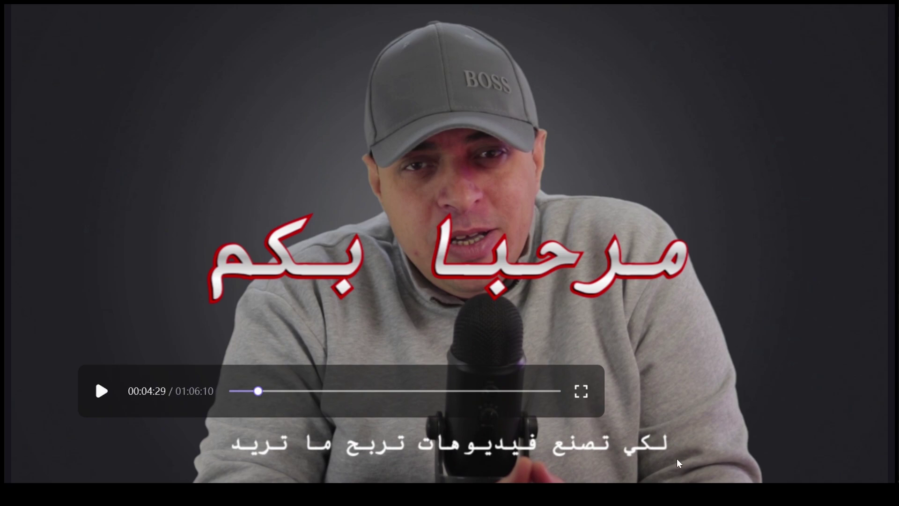
{"action": "left_click", "coordinate": [300, 391]}
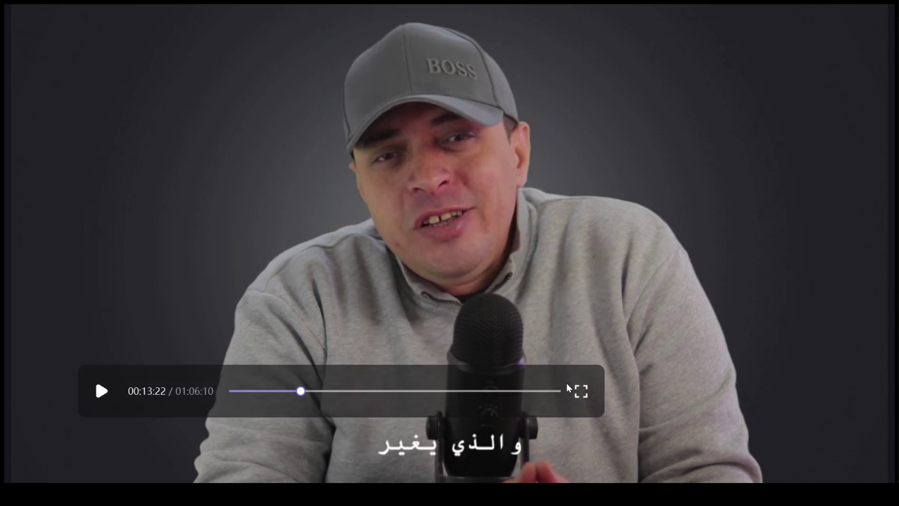
{"action": "left_click", "coordinate": [582, 394]}
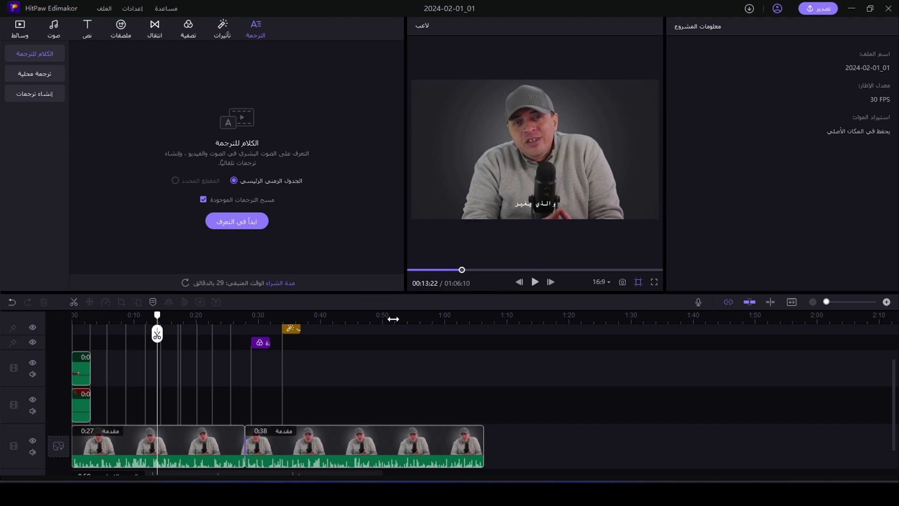
Step: Examine the generated subtitles' editable text list, text styling settings and motion effect options
{"action": "scroll", "coordinate": [162, 372], "scroll_direction": "up", "scroll_amount": 4}
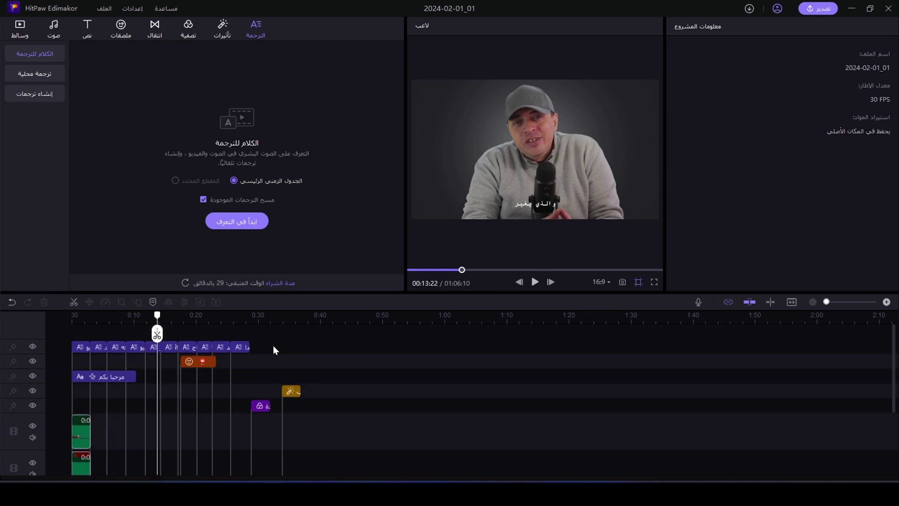
{"action": "left_click", "coordinate": [153, 347]}
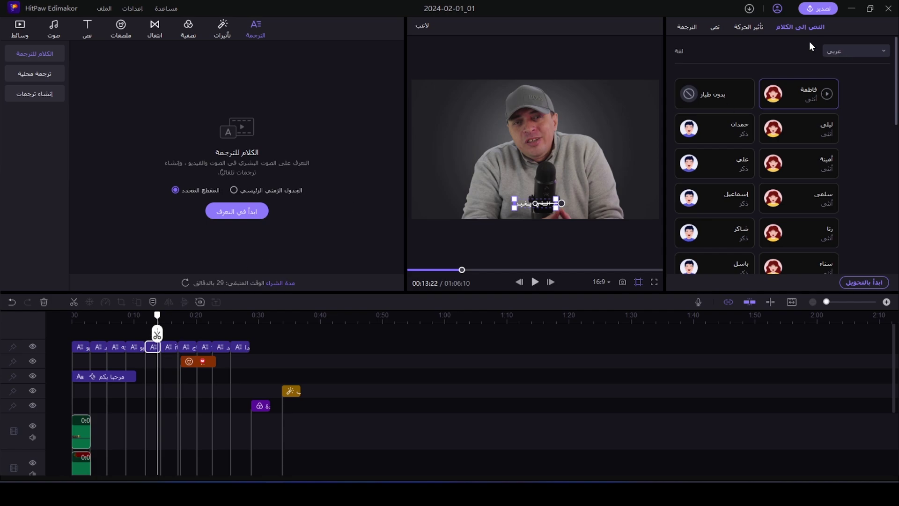
{"action": "left_click", "coordinate": [686, 28]}
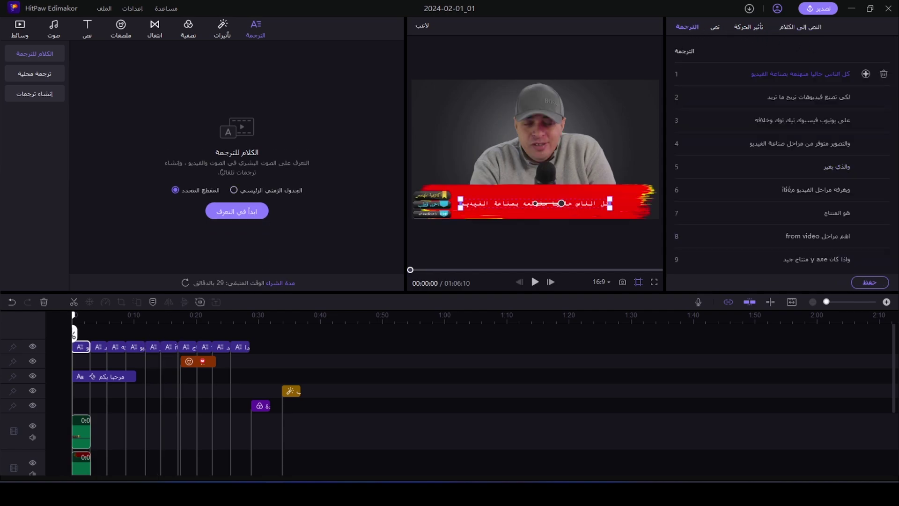
{"action": "left_click", "coordinate": [752, 73]}
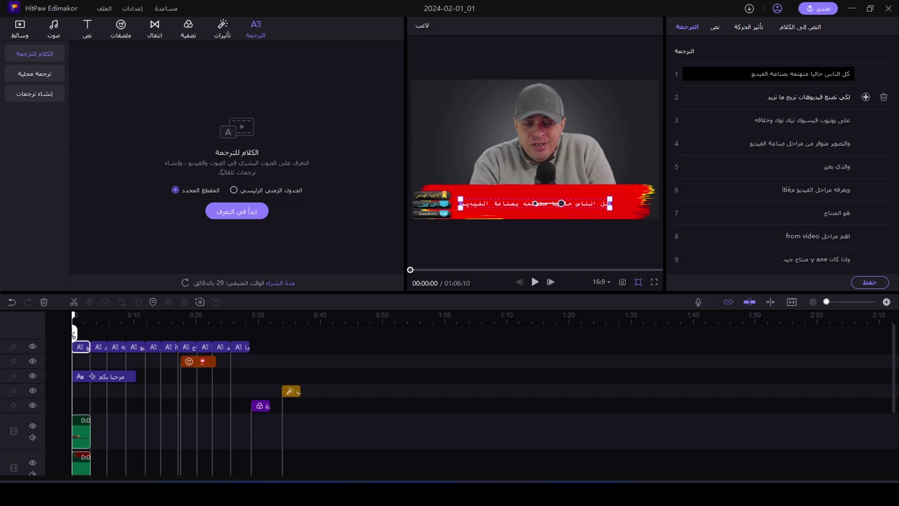
{"action": "left_click", "coordinate": [715, 28]}
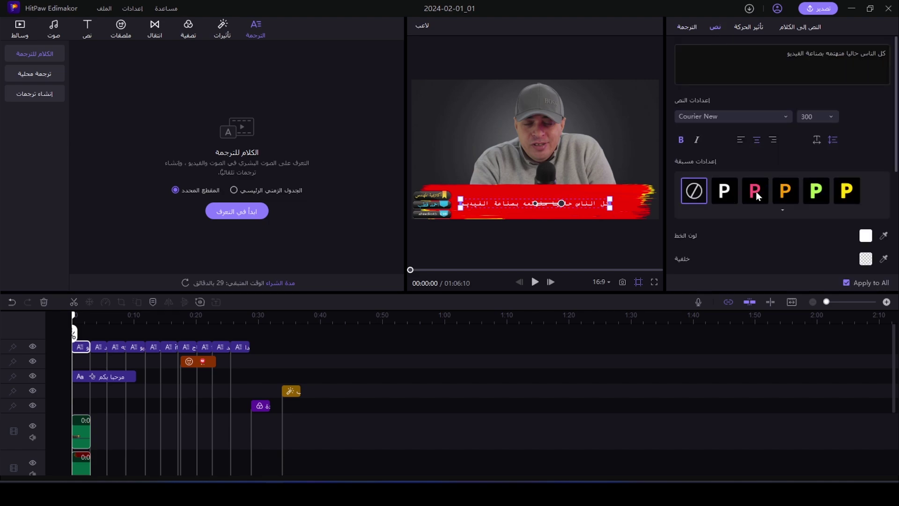
{"action": "left_click", "coordinate": [99, 347]}
{"action": "left_click", "coordinate": [748, 27]}
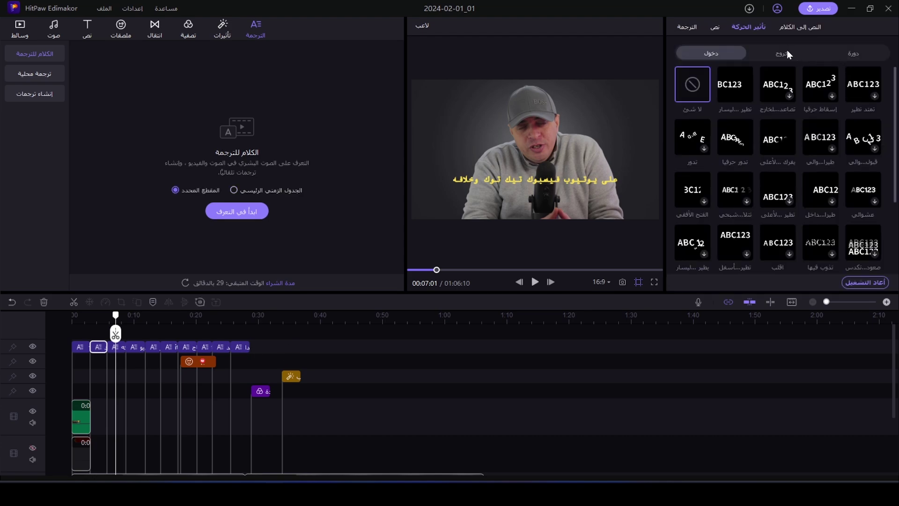
Step: Apply the green text preset to all subtitles and set their scale to 17%
{"action": "left_click", "coordinate": [714, 29]}
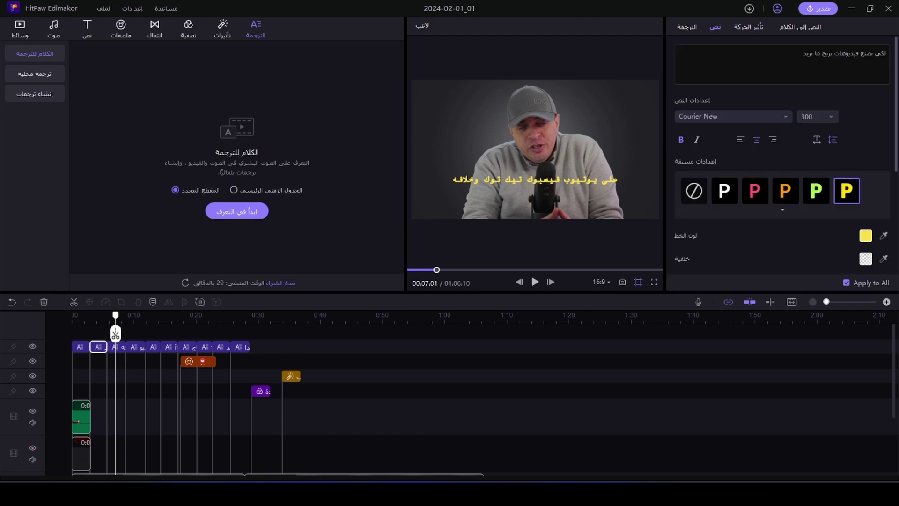
{"action": "left_click", "coordinate": [817, 192]}
{"action": "scroll", "coordinate": [798, 230], "scroll_direction": "down", "scroll_amount": 5}
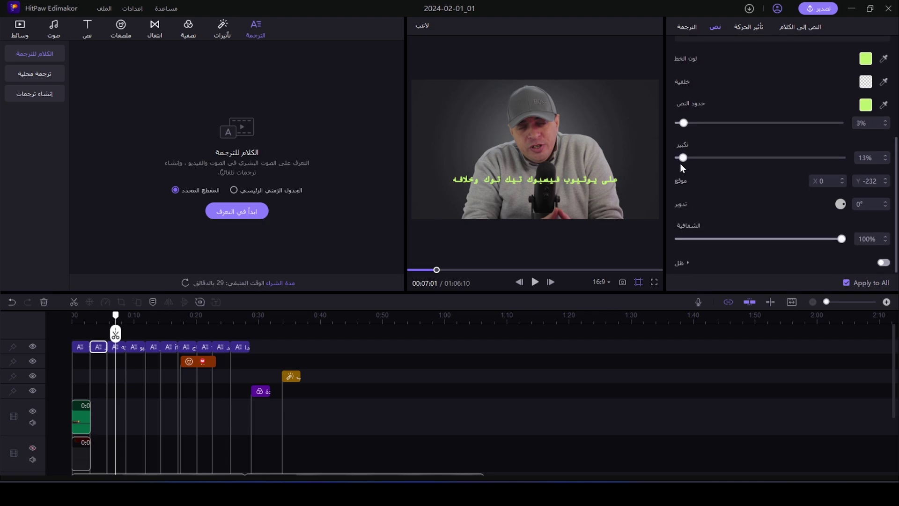
{"action": "mouse_move", "coordinate": [684, 158]}
{"action": "left_mouse_down"}
{"action": "mouse_move", "coordinate": [708, 158]}
{"action": "mouse_move", "coordinate": [687, 159]}
{"action": "left_mouse_up"}
Step: Try the orange text preset, then apply the pink R preset to all subtitles and check its settings
{"action": "scroll", "coordinate": [830, 118], "scroll_direction": "up", "scroll_amount": 5}
{"action": "left_click", "coordinate": [790, 191]}
{"action": "left_click", "coordinate": [755, 190]}
{"action": "scroll", "coordinate": [755, 190], "scroll_direction": "down", "scroll_amount": 5}
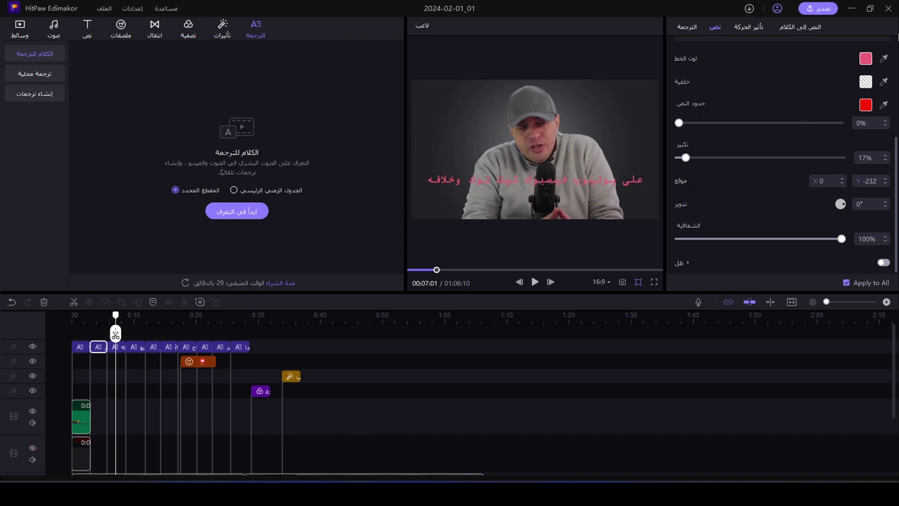
Step: Set up the video export as MP4 at 1080P, checking the resolution choices, and choose a higher frame rate
{"action": "left_click", "coordinate": [818, 8]}
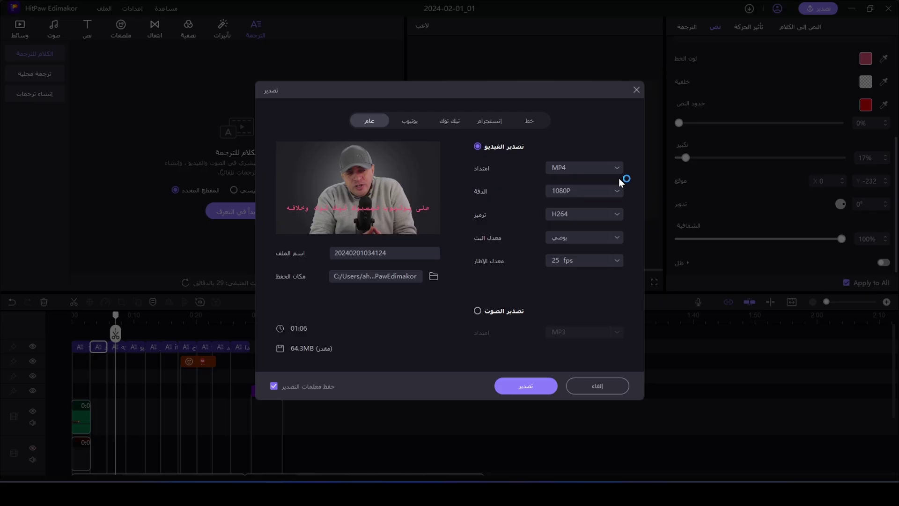
{"action": "left_click", "coordinate": [616, 170]}
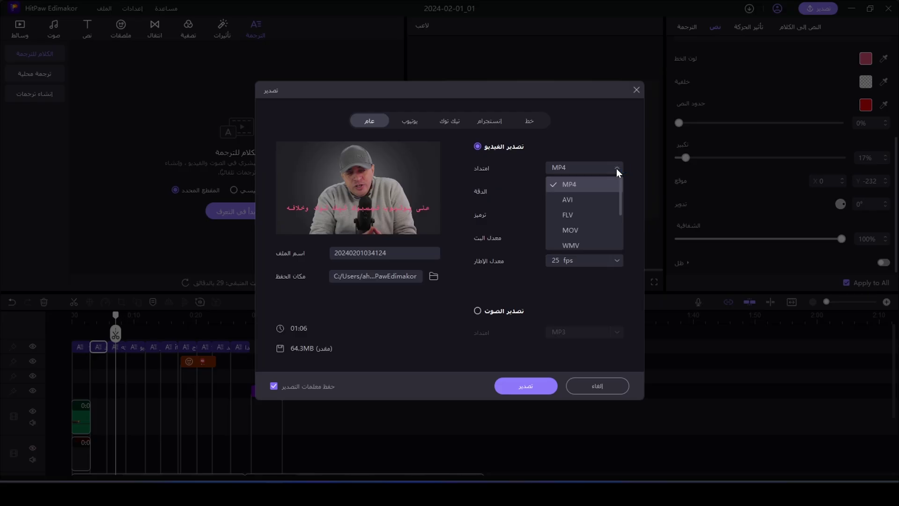
{"action": "left_click", "coordinate": [576, 185]}
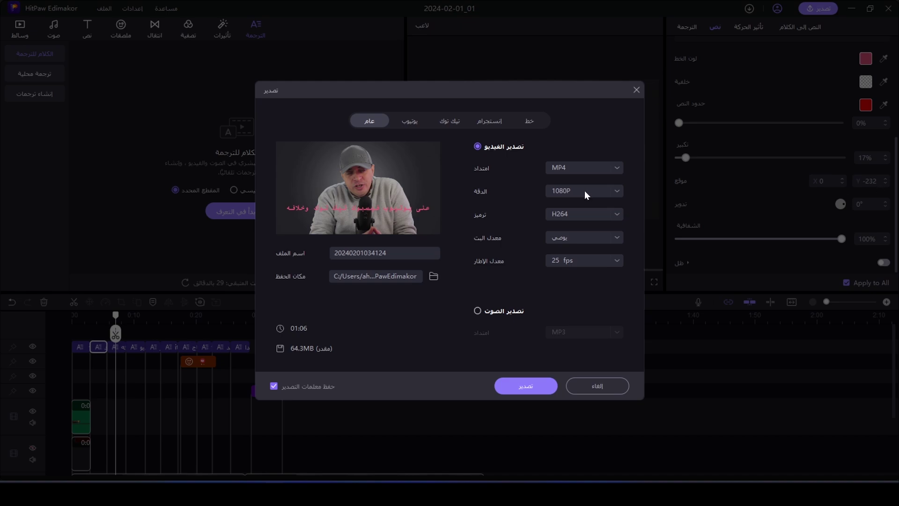
{"action": "left_click", "coordinate": [586, 190]}
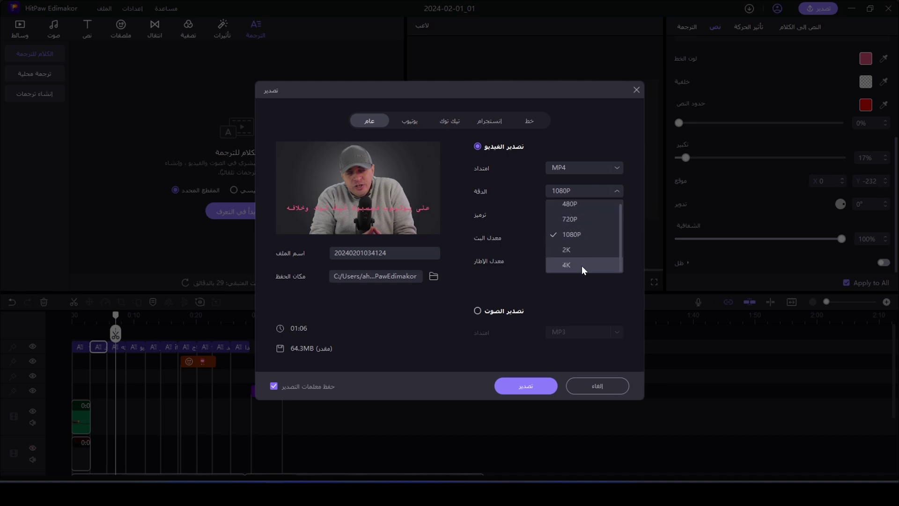
{"action": "left_click", "coordinate": [630, 188]}
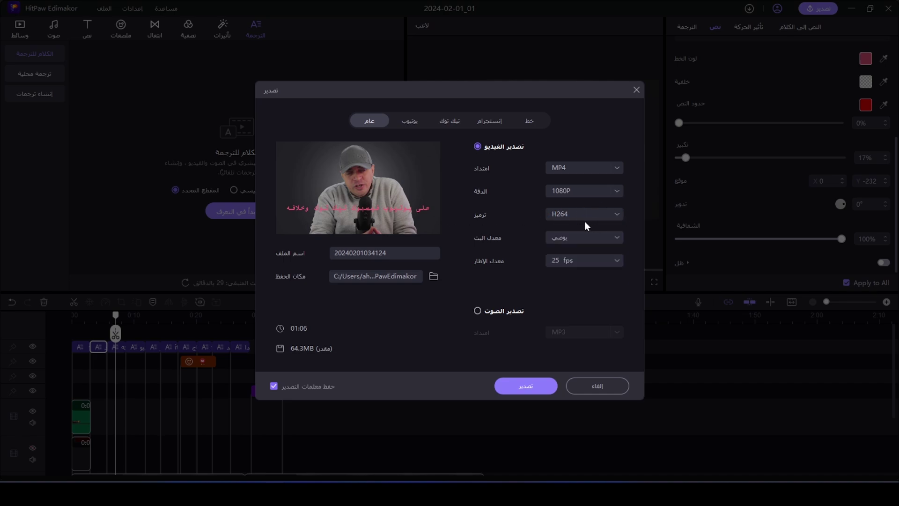
{"action": "left_click", "coordinate": [601, 262]}
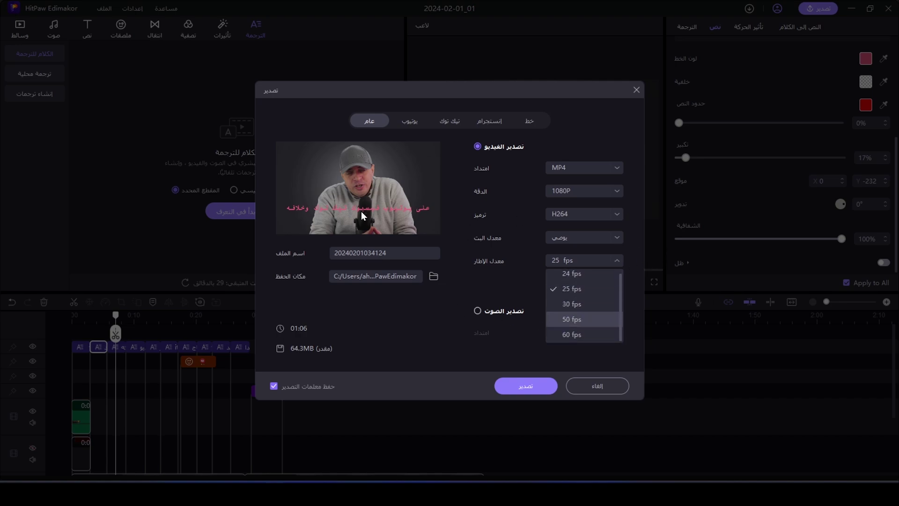
{"action": "scroll", "coordinate": [594, 324], "scroll_direction": "up", "scroll_amount": 1}
{"action": "left_click", "coordinate": [572, 322]}
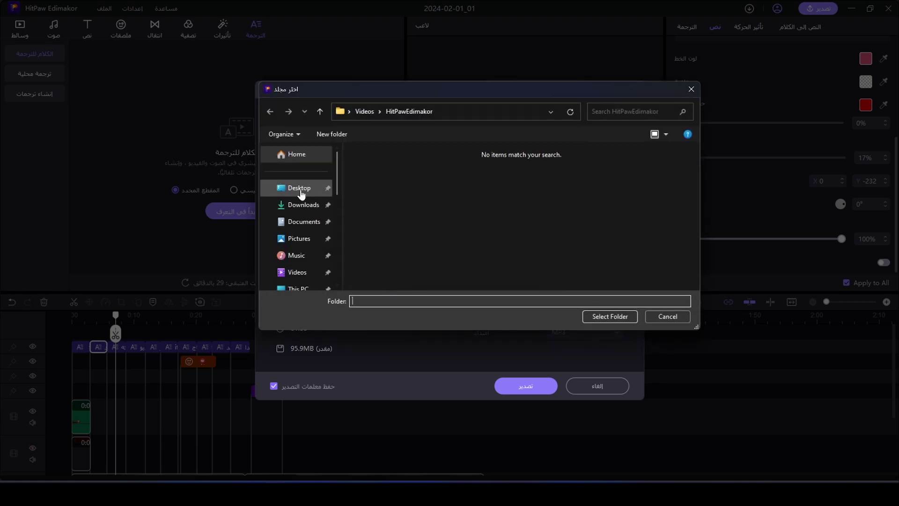
Step: Set the save location to the Desktop, export the video and open the output folder
{"action": "left_click", "coordinate": [300, 191]}
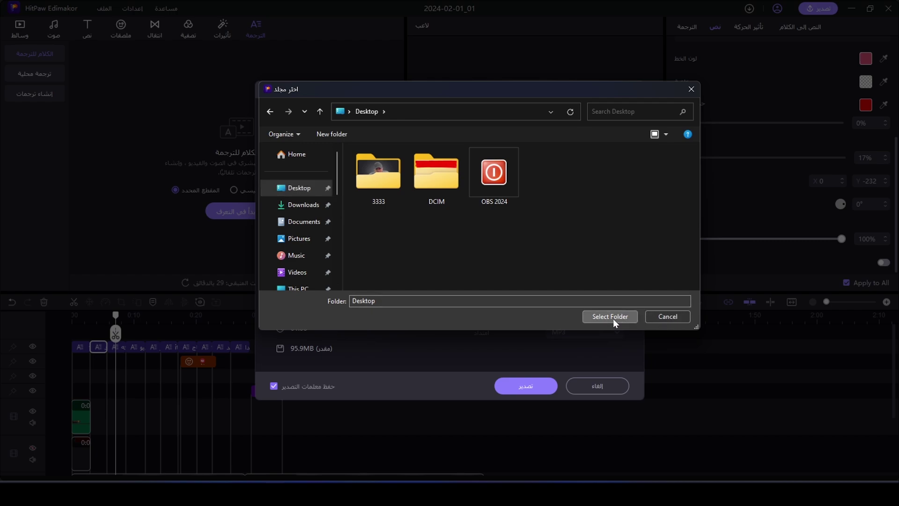
{"action": "left_click", "coordinate": [613, 316]}
{"action": "left_click", "coordinate": [525, 386]}
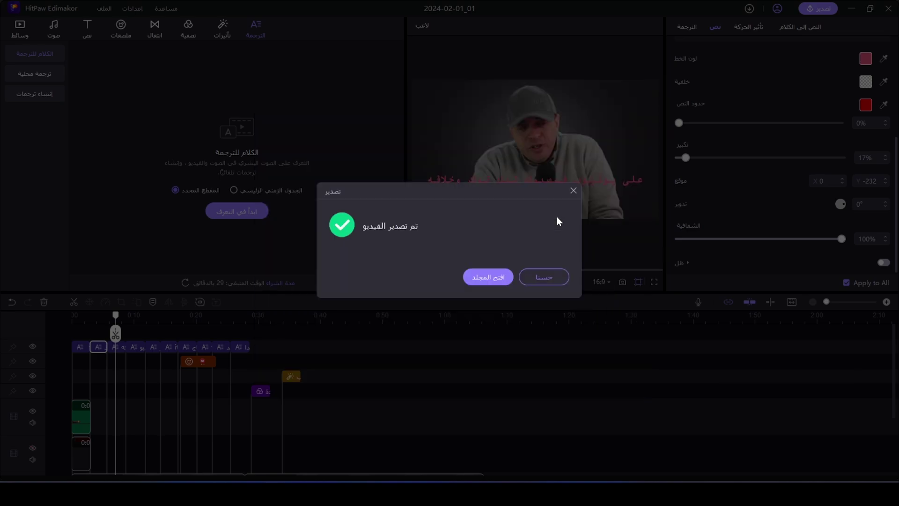
{"action": "left_click", "coordinate": [485, 280]}
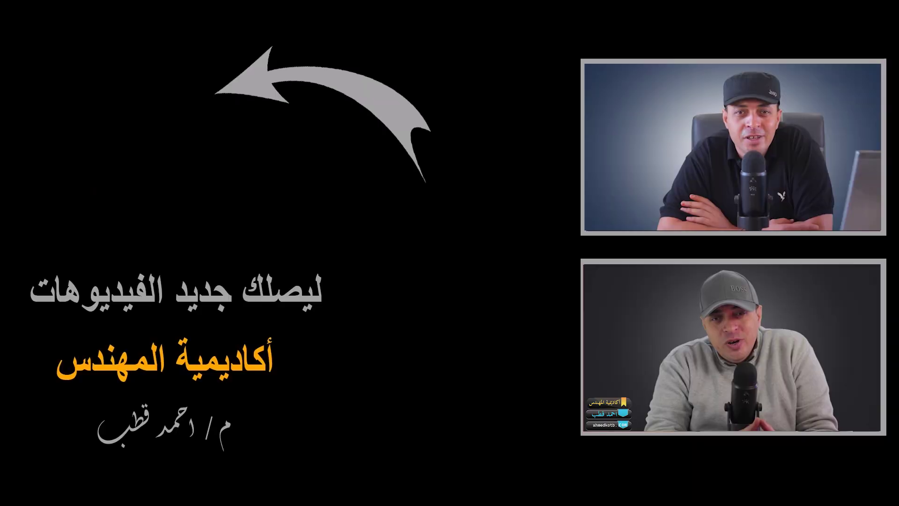